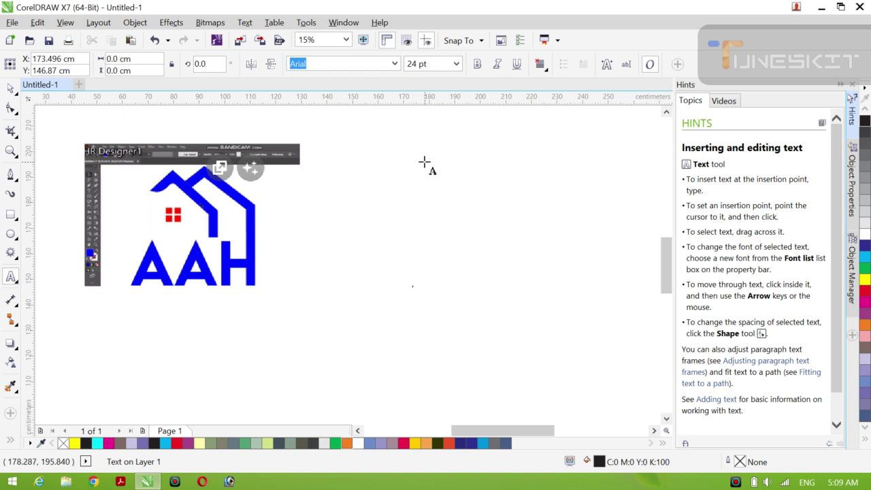
# - Place a text insertion point beside the upper edge of the AAH logo image and set the font size to 400 pt
pyautogui.click(458, 65)
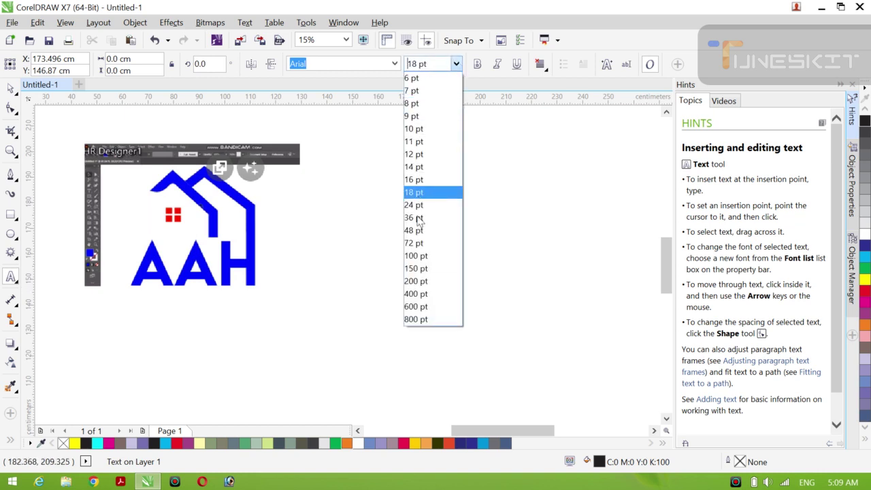
pyautogui.click(417, 295)
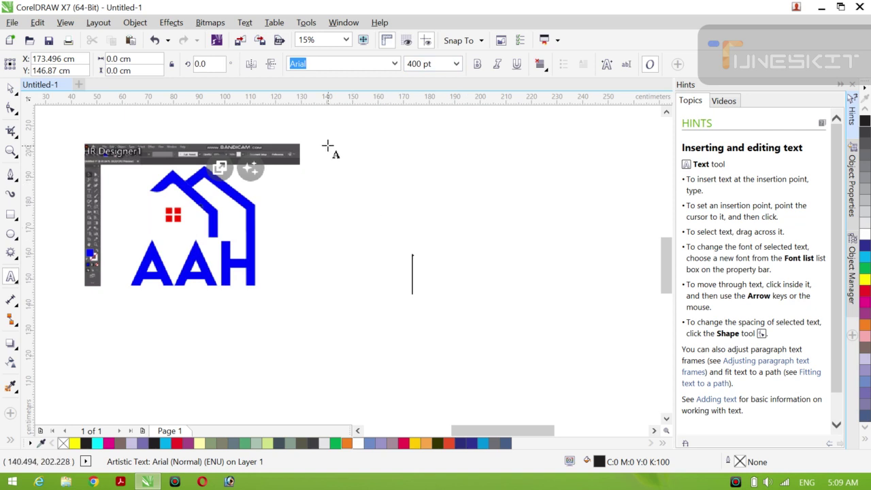
pyautogui.click(360, 209)
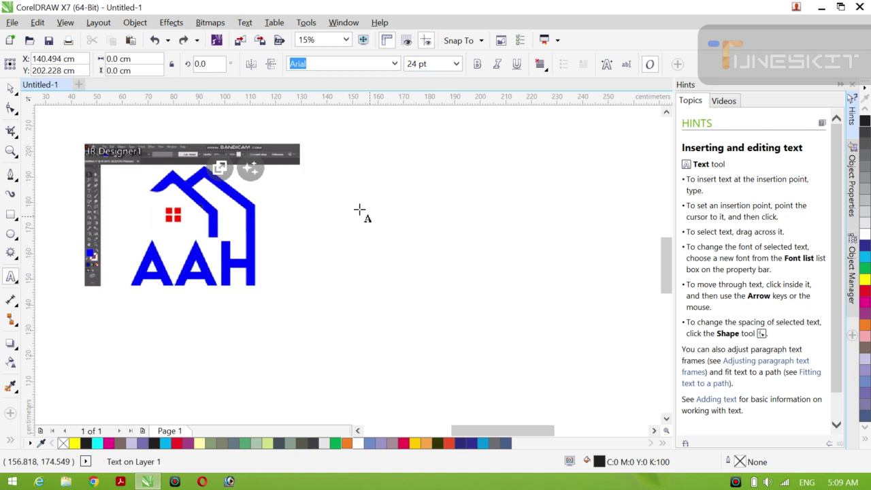
pyautogui.click(457, 65)
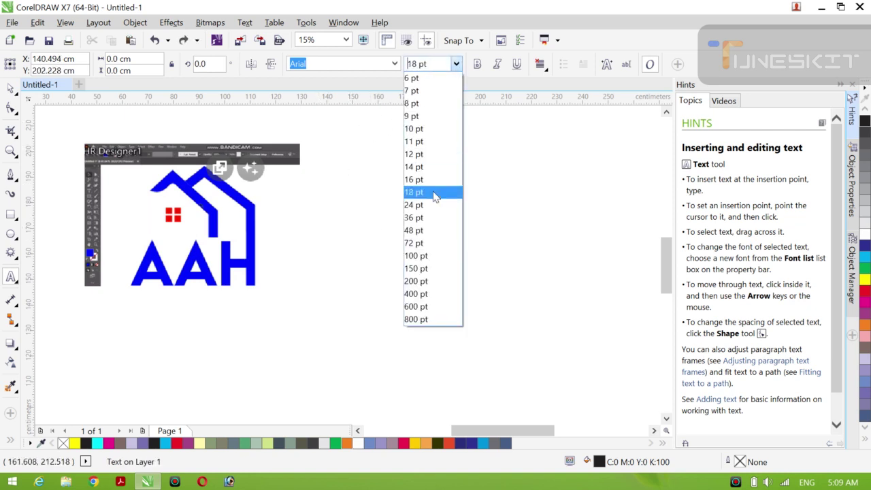
pyautogui.click(418, 295)
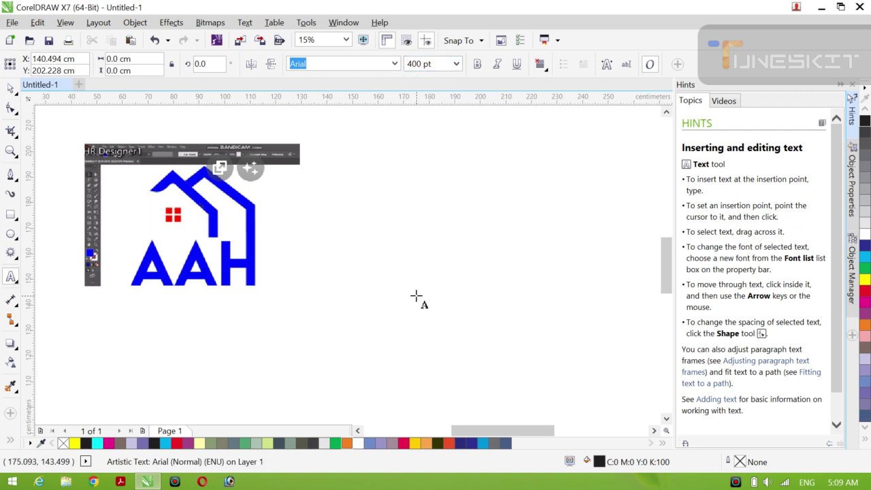
# - Write the first text line beside the logo image as the greeting "A,a am" followed by the presenter's full name
pyautogui.write('A')
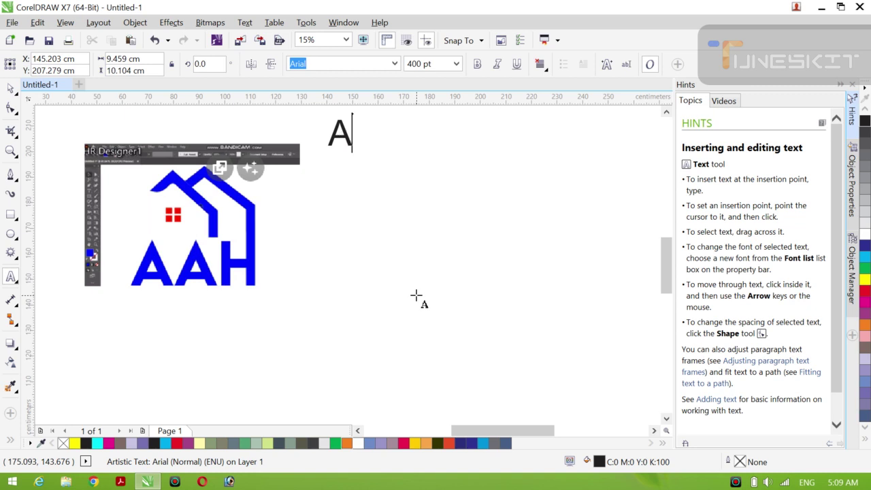
pyautogui.write(',a am ')
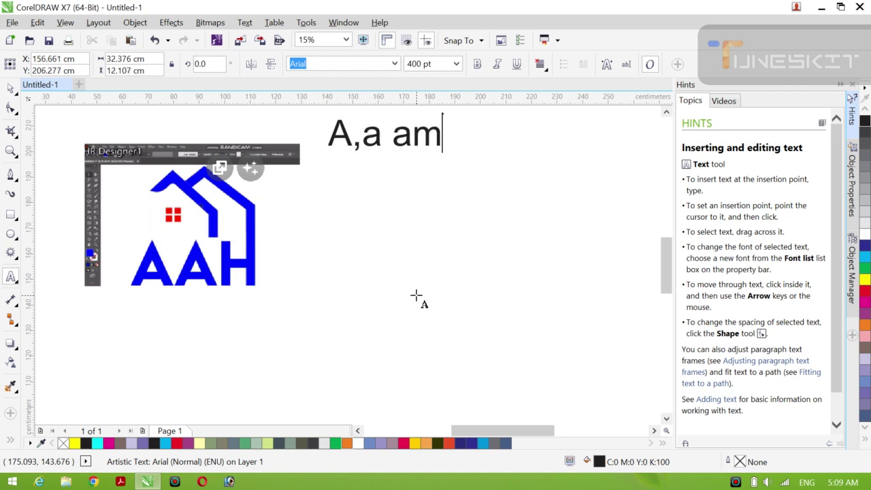
pyautogui.write('amoa')
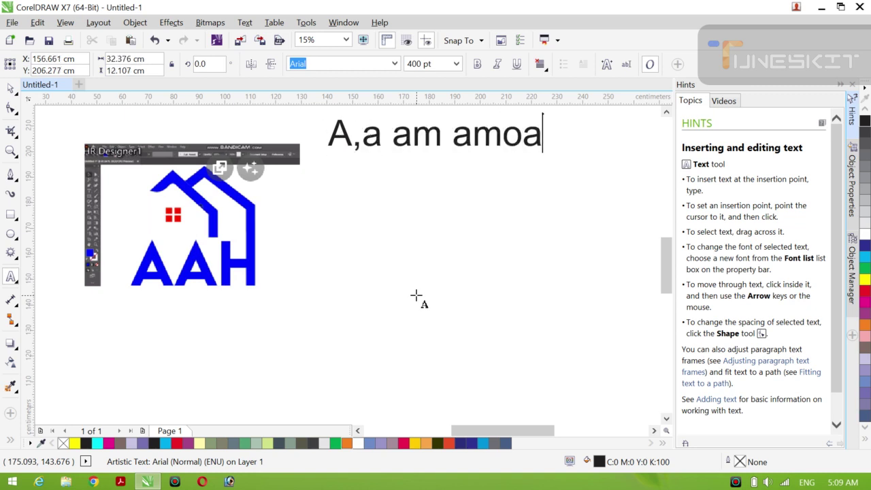
pyautogui.press('BackSpace')
pyautogui.press('BackSpace')
pyautogui.press('BackSpace')
pyautogui.press('BackSpace')
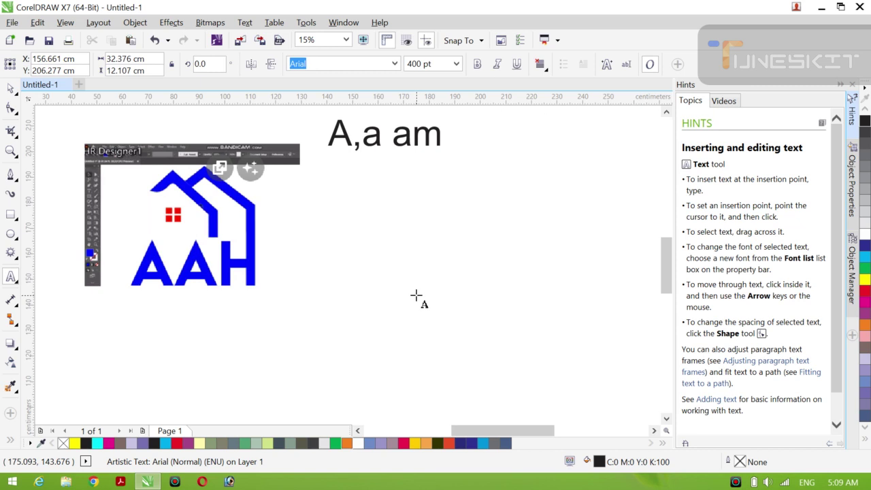
pyautogui.write('moazza')
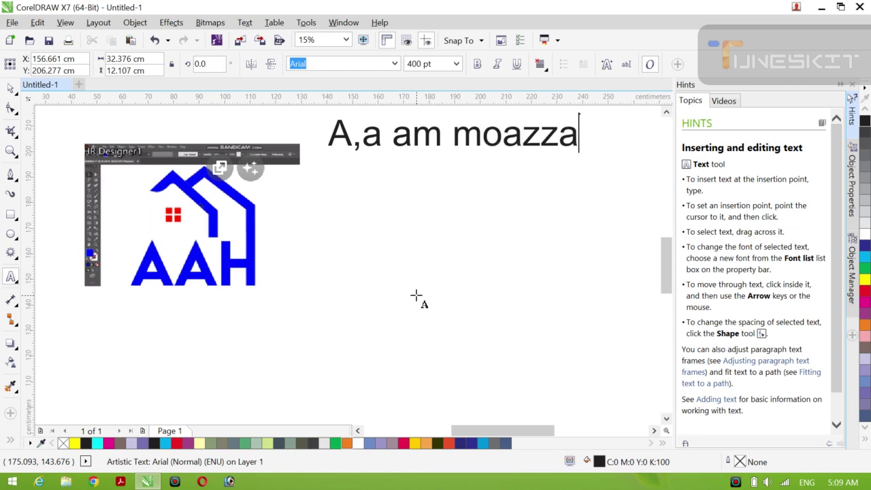
pyautogui.write('ma')
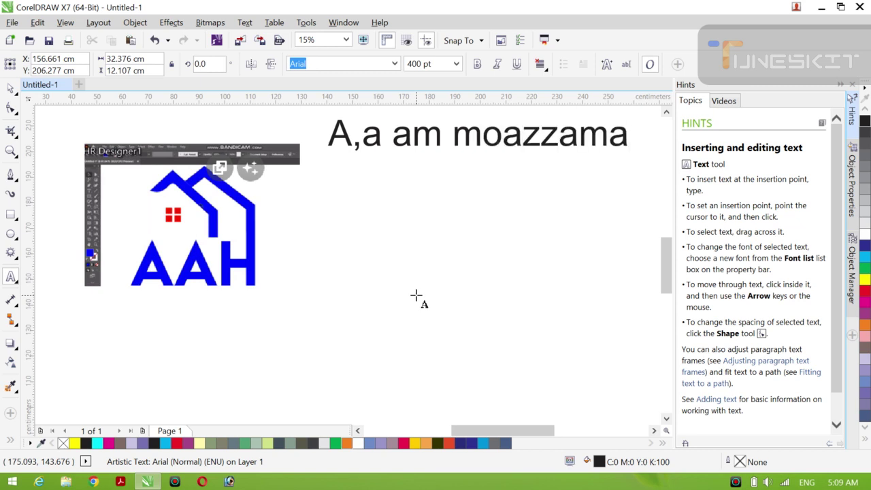
pyautogui.press('BackSpace')
pyautogui.write('ali')
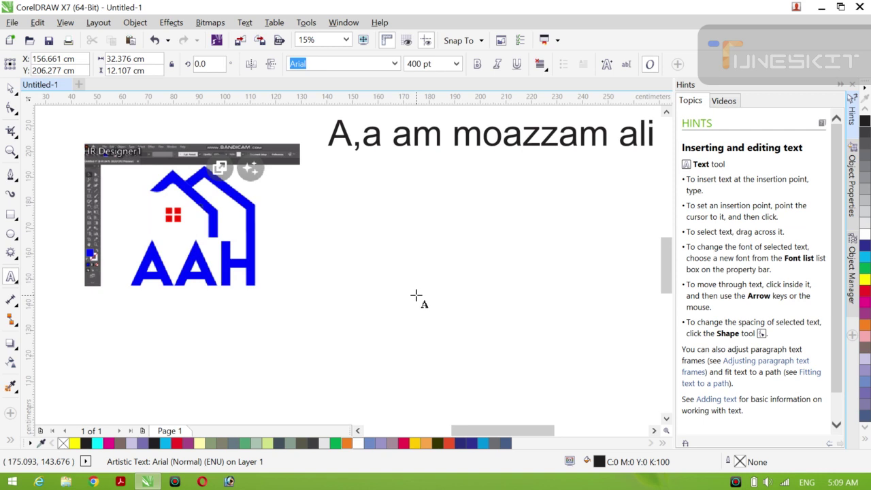
# - Add the lines "ap dakh rhy hn my" and "chnl corel drw house" below the greeting, followed by a line break
pyautogui.write('ap')
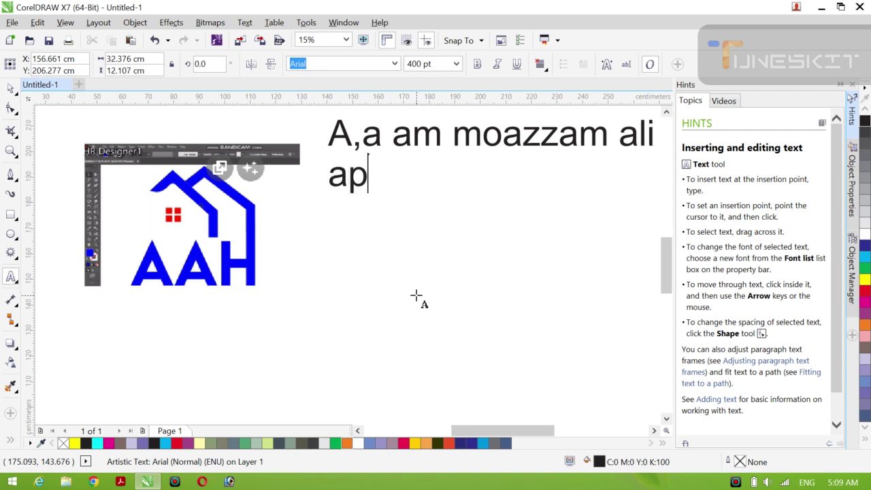
pyautogui.write(' dakh rhy ')
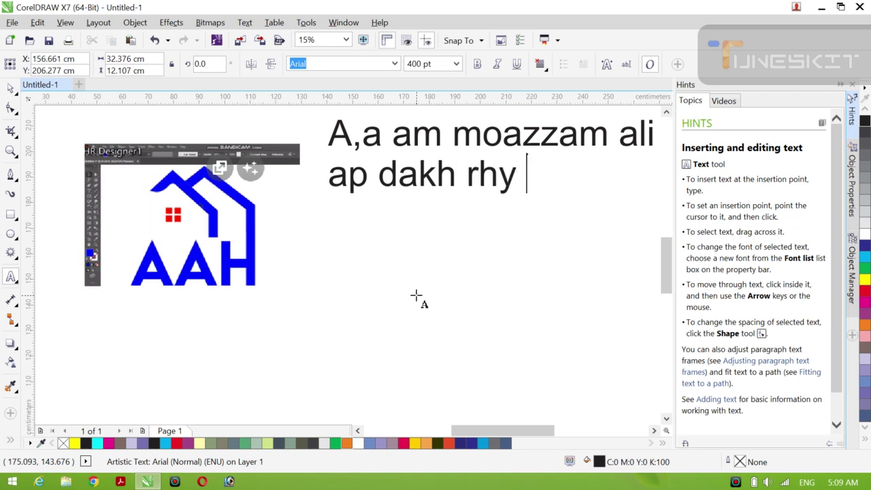
pyautogui.write('hn my ')
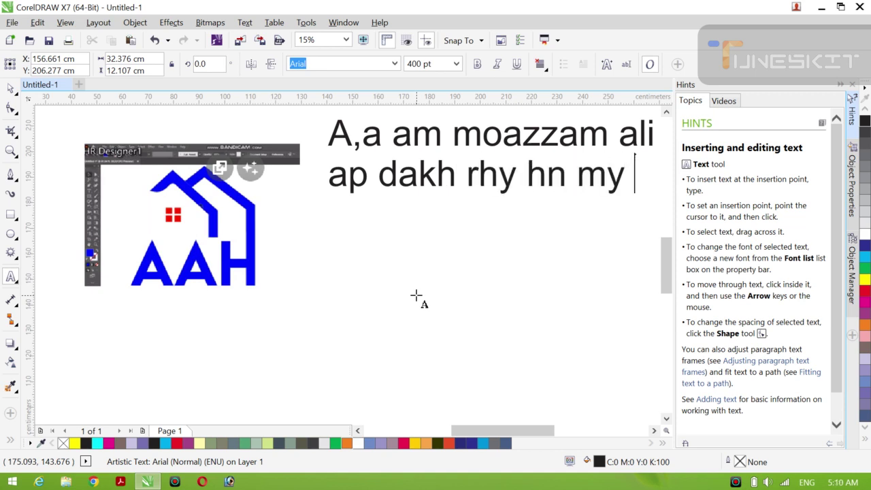
pyautogui.write('chn')
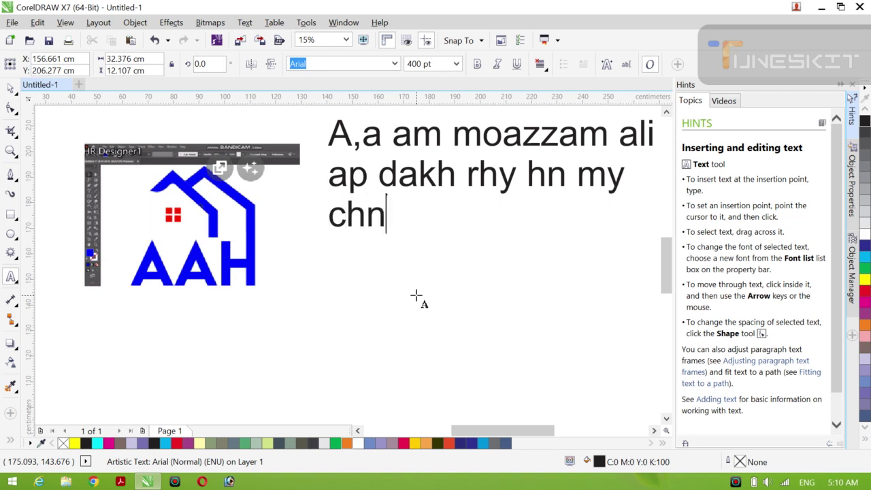
pyautogui.write('l co')
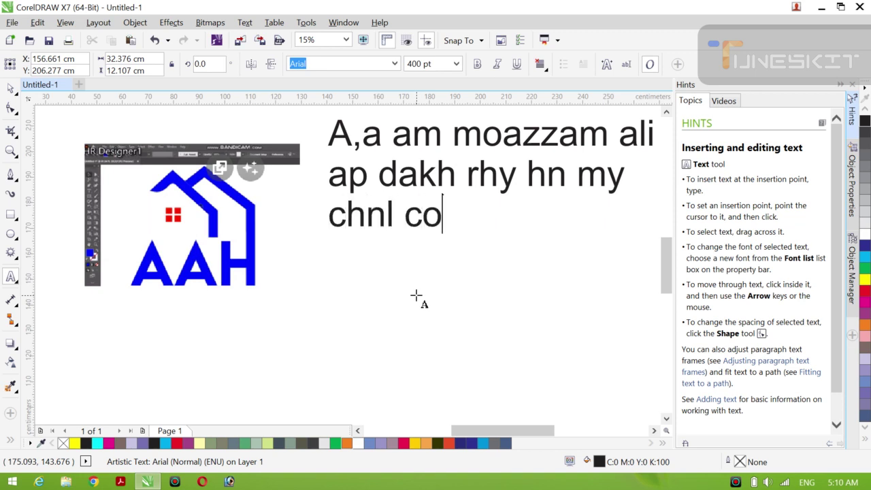
pyautogui.write('rel ')
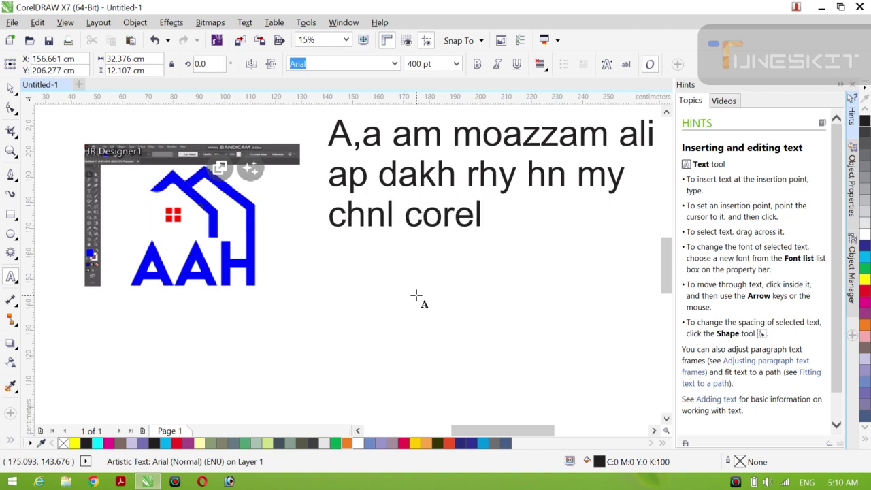
pyautogui.write('drw ')
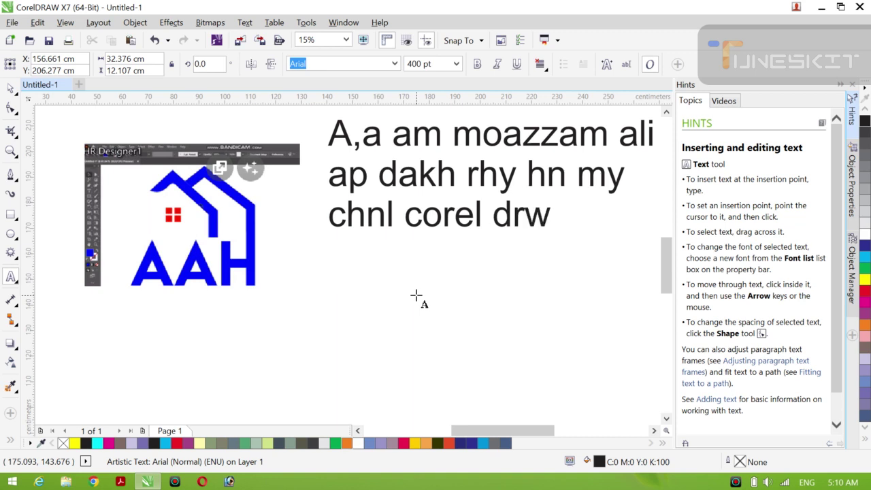
pyautogui.write('house')
pyautogui.press('Return')
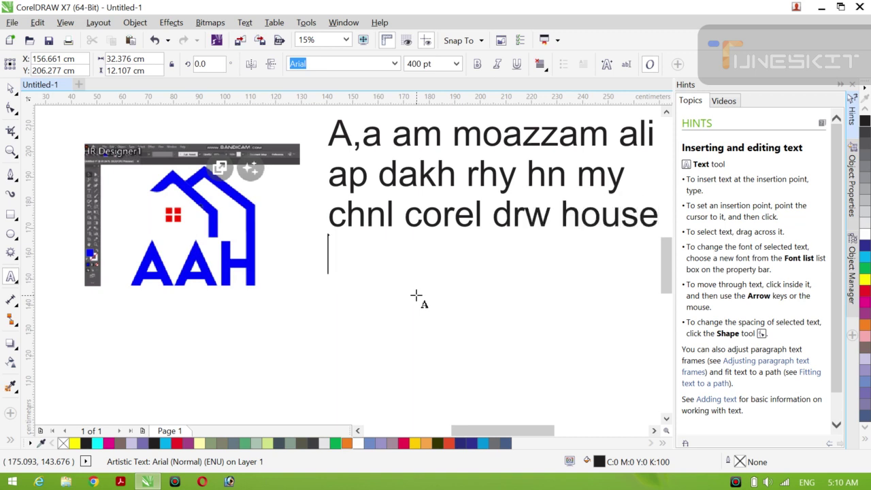
# - Write "aj hm bnyin ga this" as the fourth line of the text
pyautogui.write('aj h')
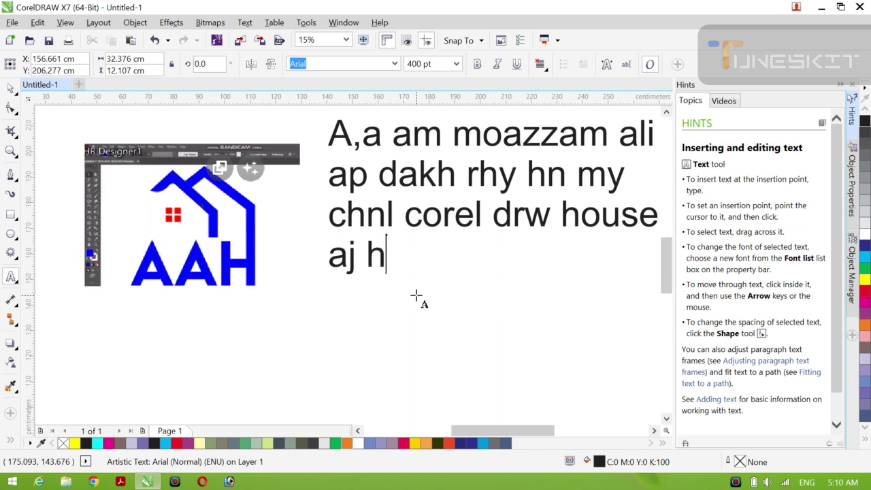
pyautogui.write('m b')
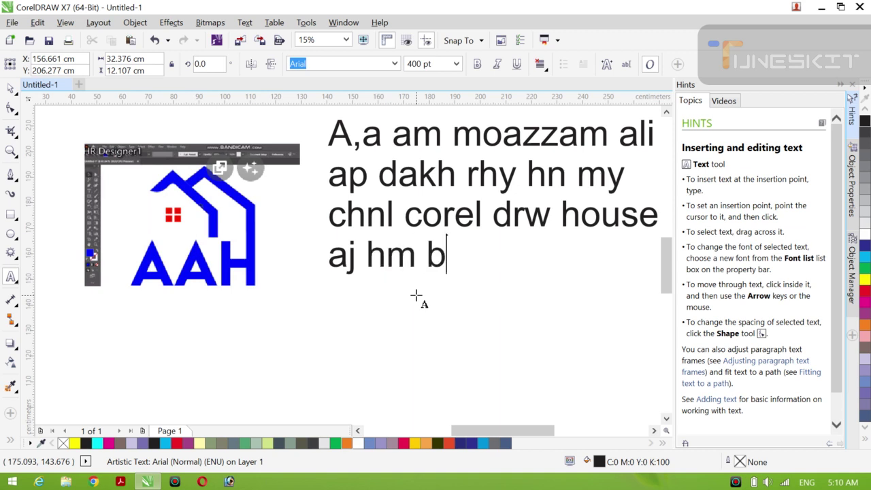
pyautogui.write('nyin g')
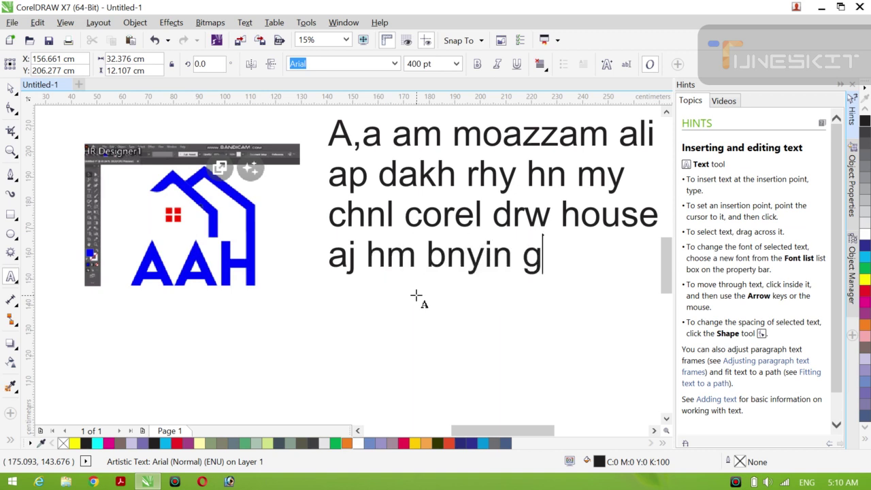
pyautogui.press('BackSpace')
pyautogui.press('BackSpace')
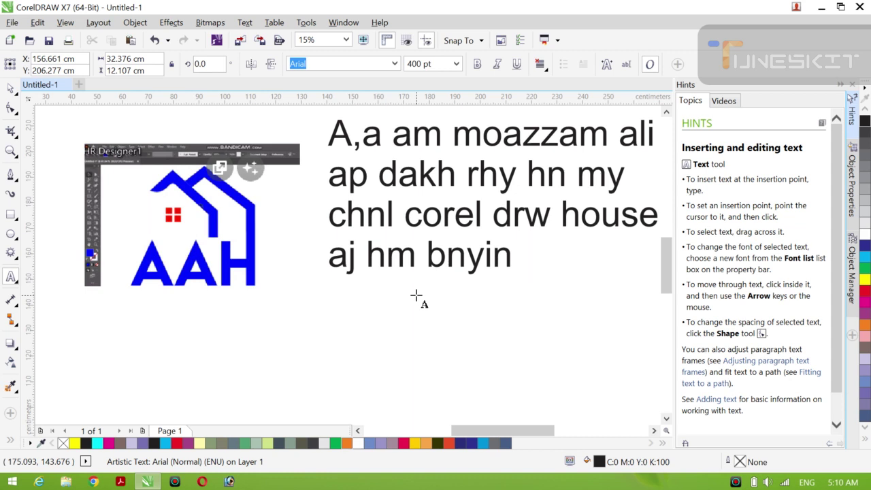
pyautogui.write('ga th')
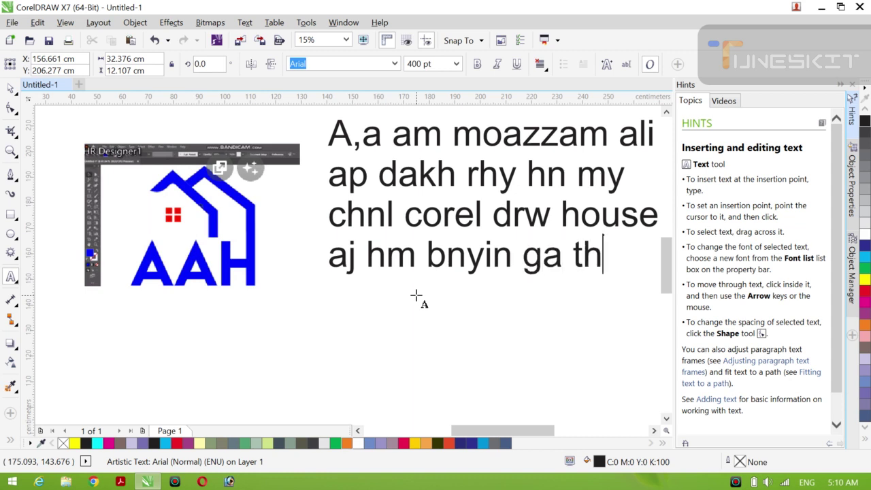
pyautogui.write('is ')
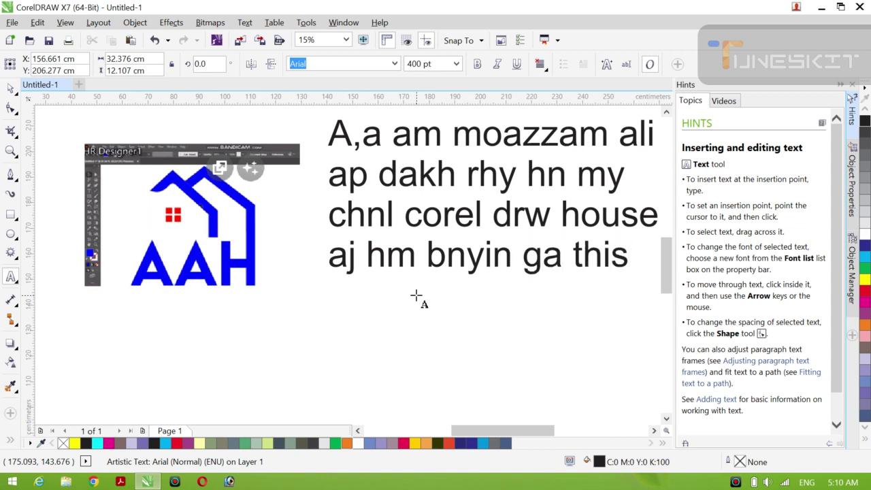
# - Write "logo apny like subscrib" as the fifth line of the text
pyautogui.write('lod')
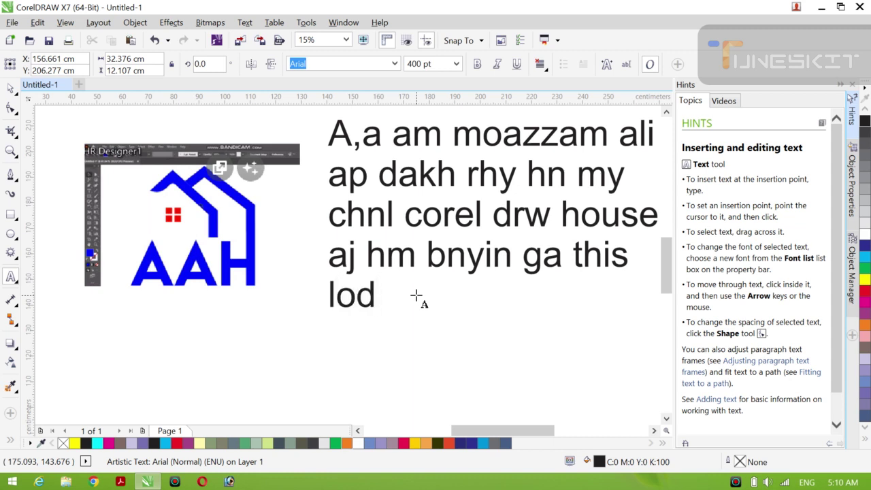
pyautogui.press('BackSpace')
pyautogui.write('go a')
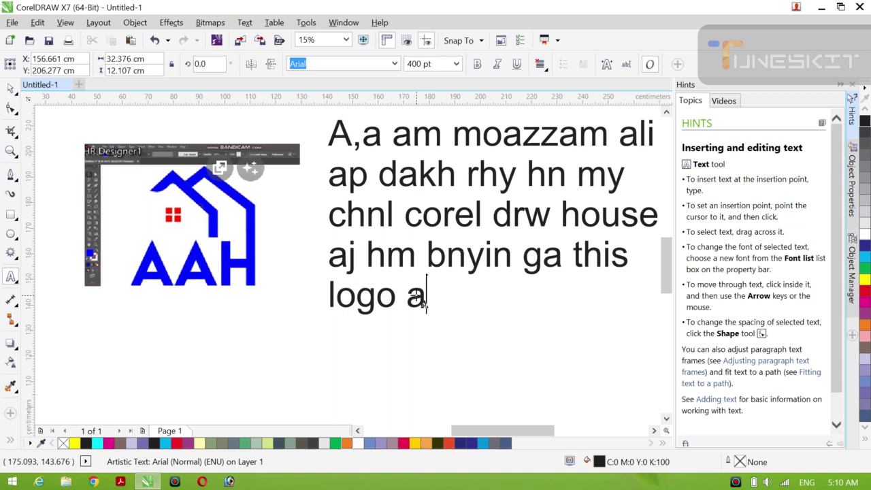
pyautogui.write('pny like')
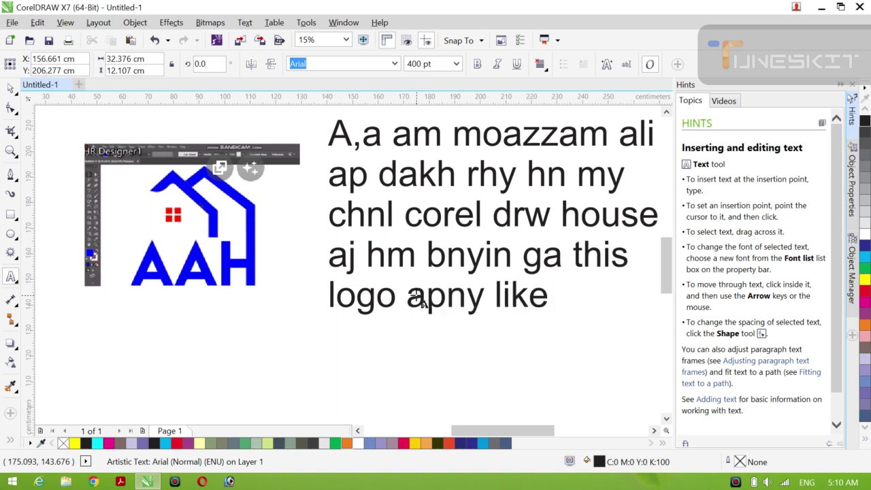
pyautogui.write(' subscri')
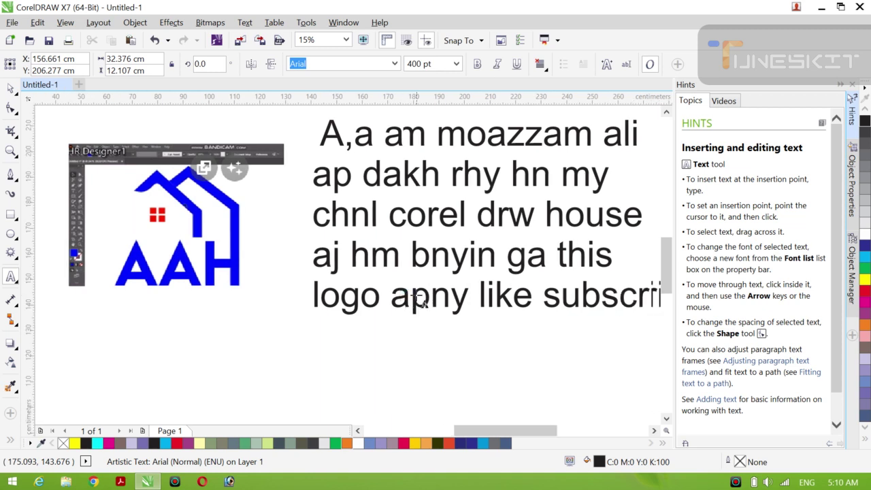
pyautogui.write('b')
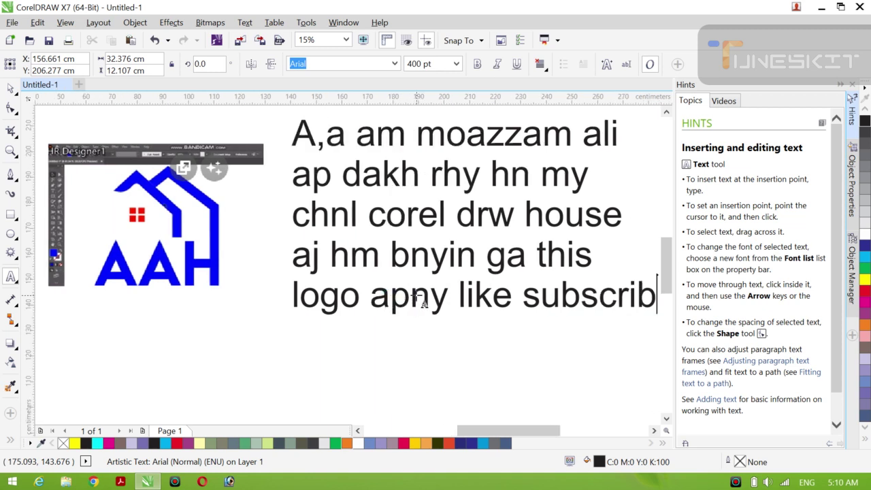
# - Write "krna ha our drood shref" as the sixth line of the introduction text
pyautogui.press('Return')
pyautogui.write('krna ha ')
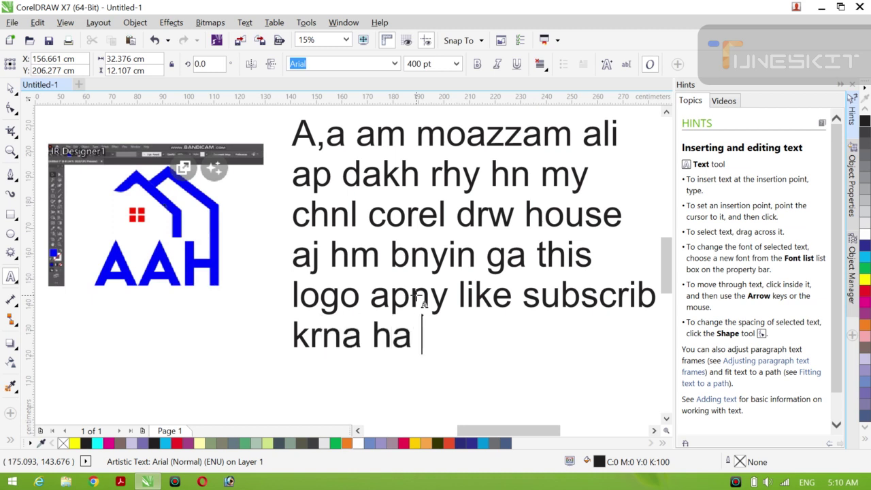
pyautogui.write('our ')
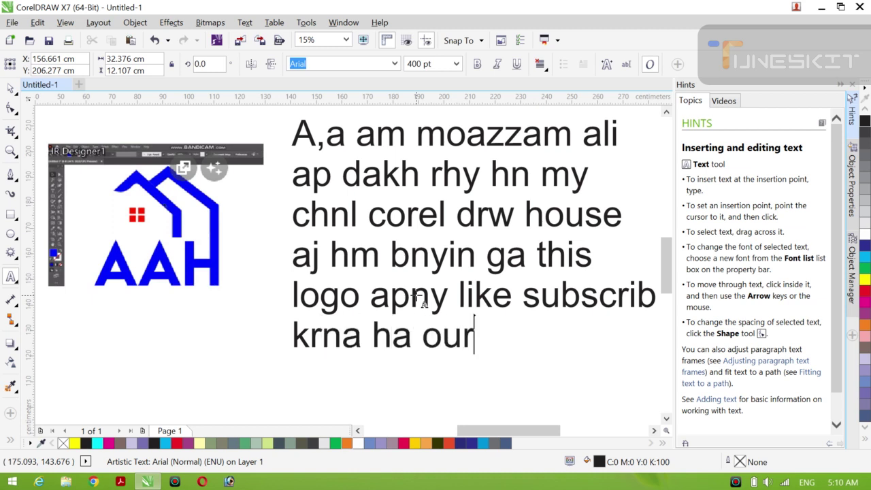
pyautogui.write('drood')
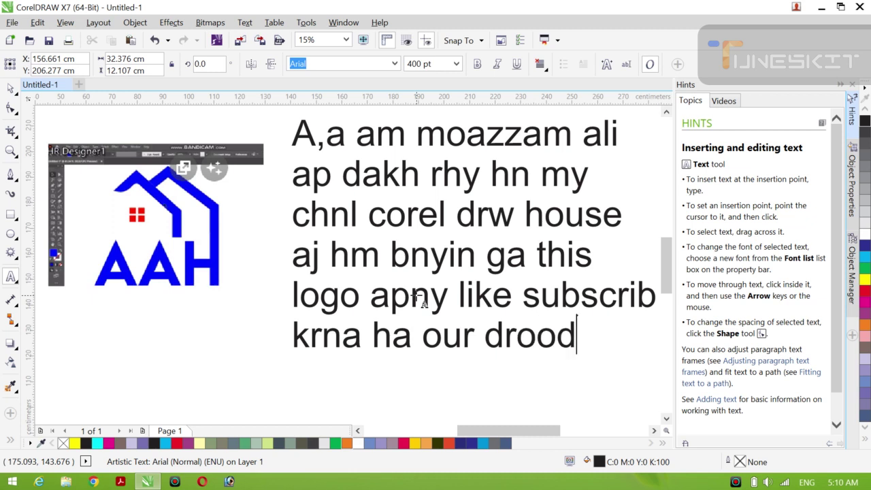
pyautogui.write(' shre')
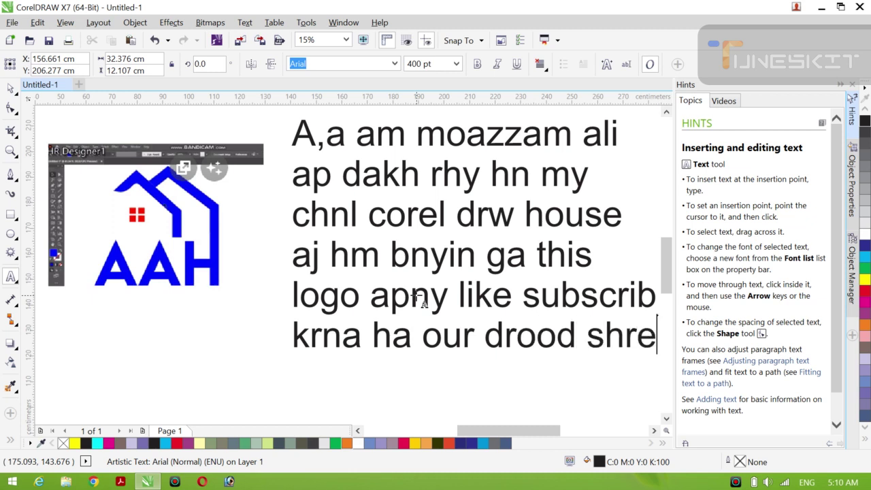
pyautogui.write('f')
# - Write "par lenna ha" as the seventh line of the introduction text
pyautogui.press('Return')
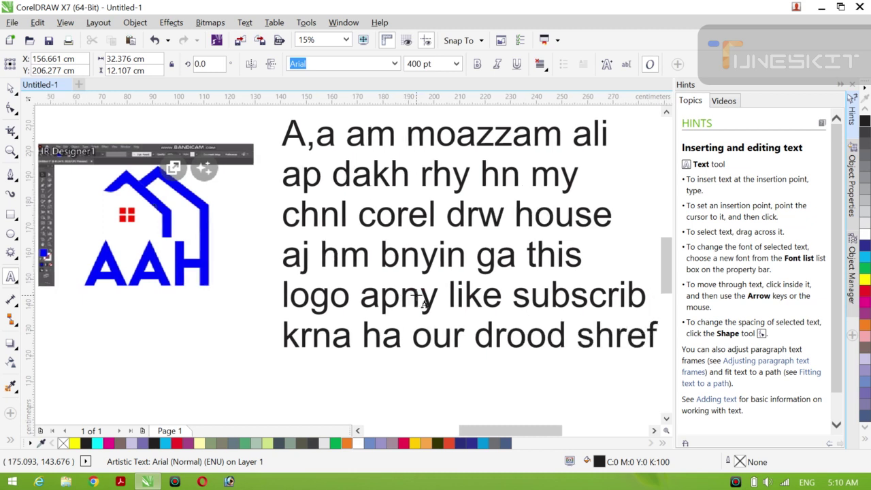
pyautogui.write('par ')
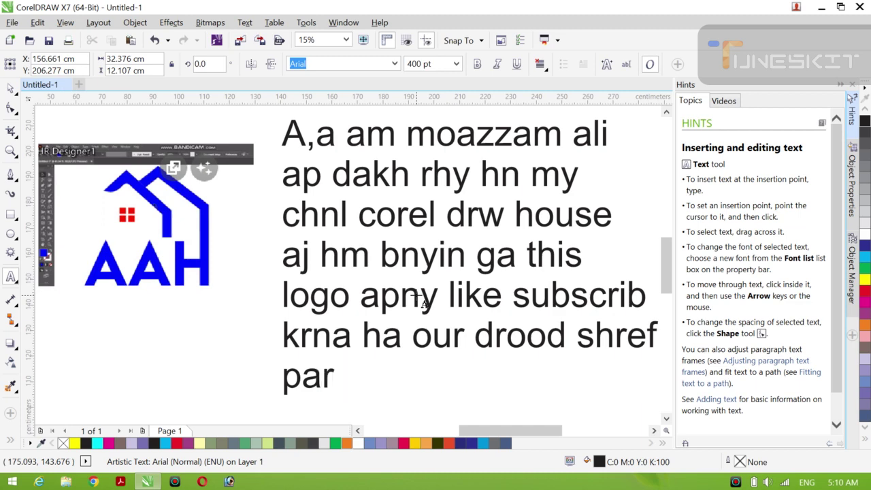
pyautogui.write('lenna ha')
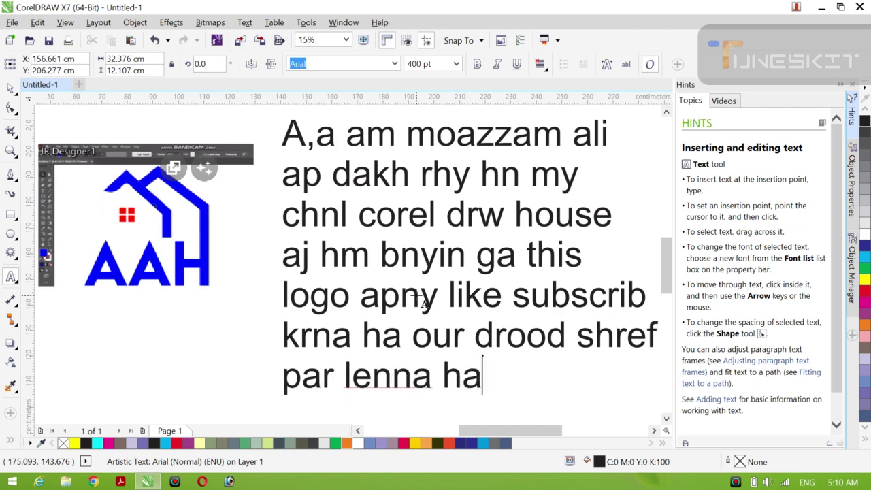
# - Delete the entire introduction text beside the logo image and leave text editing
pyautogui.hotkey('ctrl', 'a')
pyautogui.press('BackSpace')
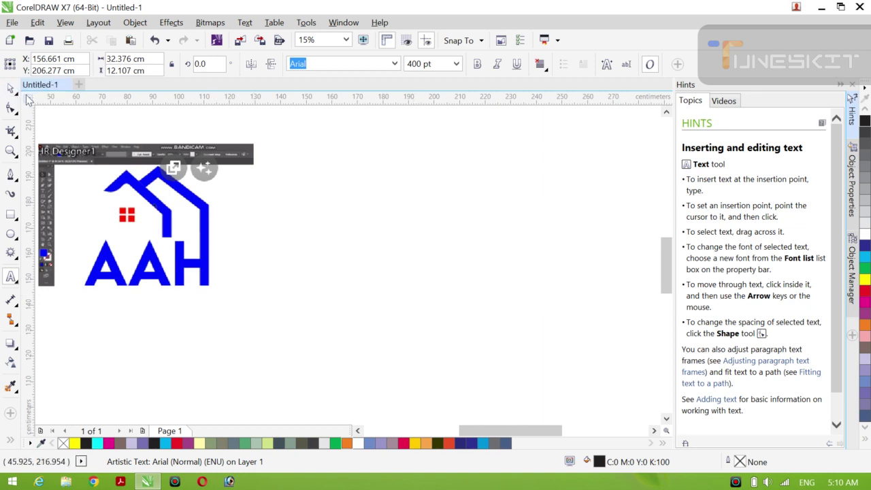
pyautogui.click(19, 96)
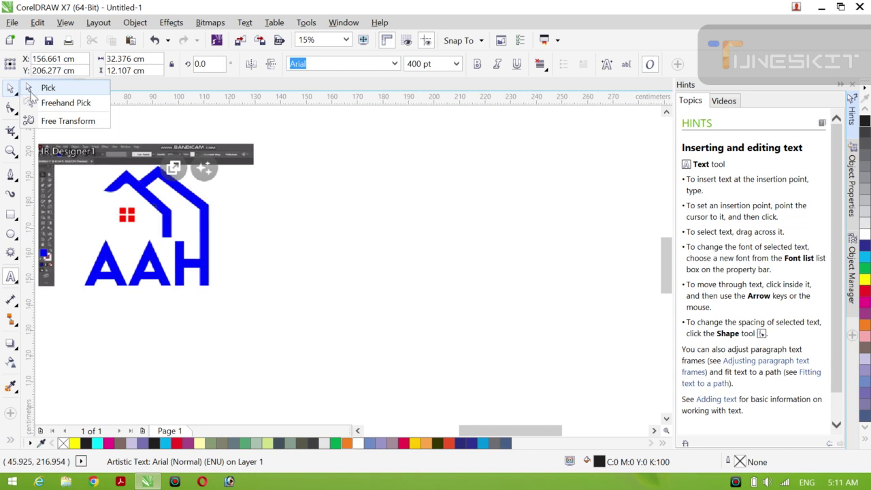
pyautogui.click(30, 93)
# - Move the logo image right and slightly down on the page, and deselect it
pyautogui.click(187, 219)
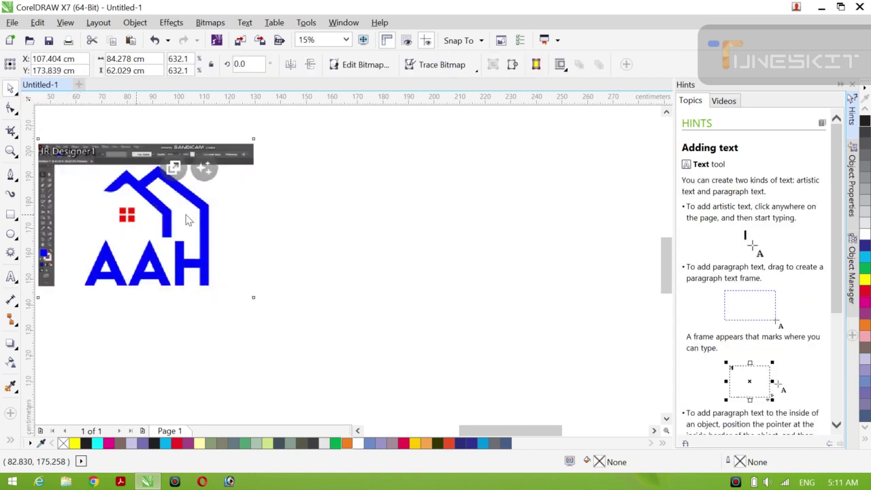
pyautogui.moveTo(189, 220); pyautogui.dragTo(233, 243)
pyautogui.click(425, 246)
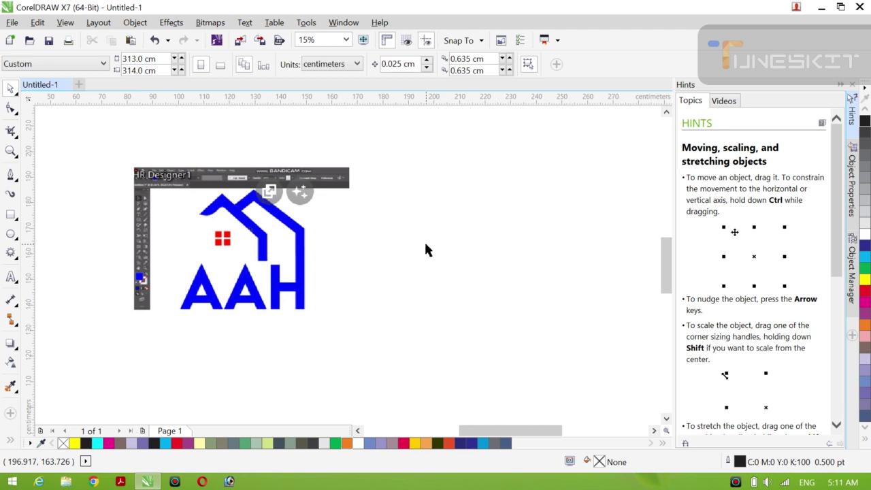
# - Crop the screenshot image to the AAH house logo, keeping an area about 64 by 50 cm
pyautogui.click(13, 278)
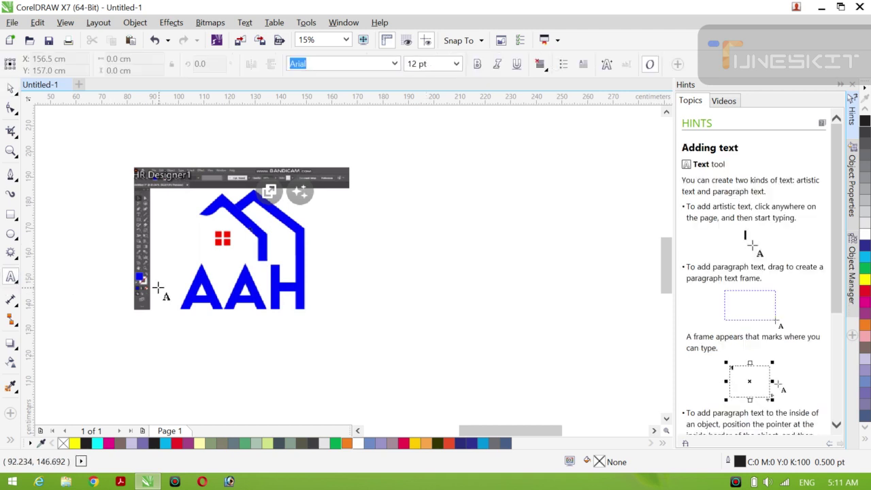
pyautogui.click(11, 131)
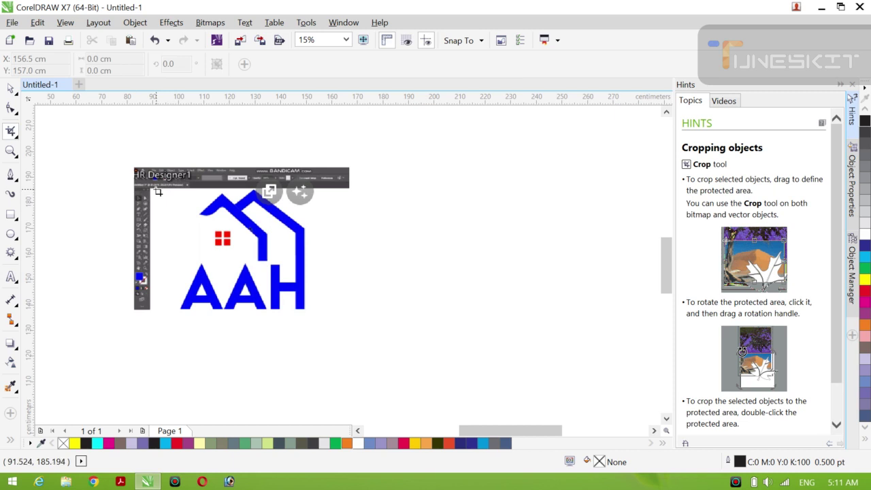
pyautogui.moveTo(158, 191); pyautogui.dragTo(321, 317)
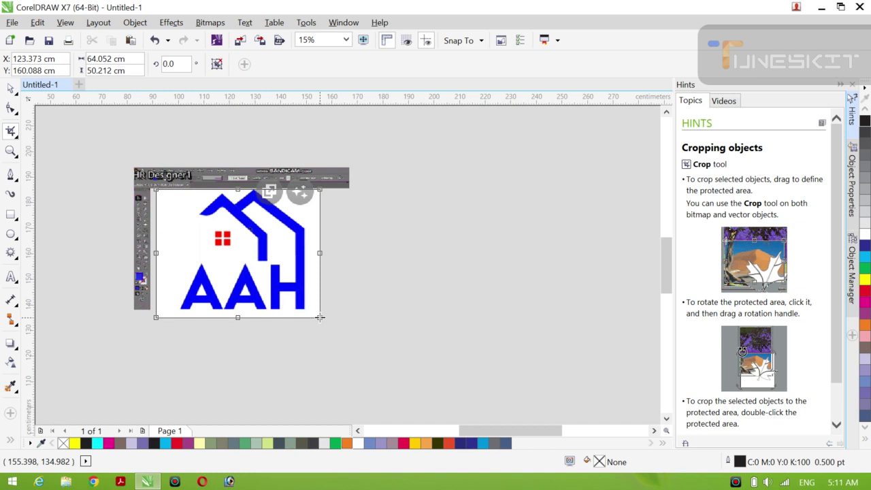
pyautogui.press('Return')
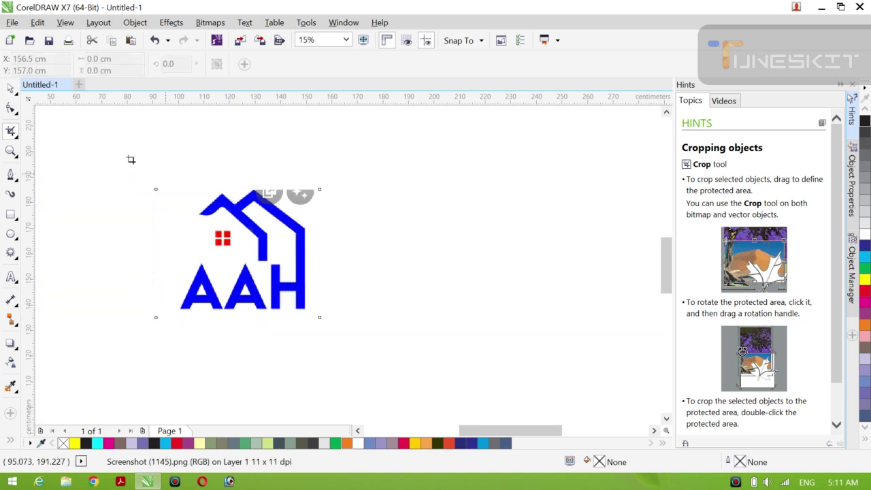
# - Move the cropped logo image up and to the left, centred at about X 97 cm, Y 171 cm, and deselect it
pyautogui.click(12, 91)
pyautogui.click(41, 86)
pyautogui.moveTo(170, 230); pyautogui.dragTo(102, 201)
pyautogui.click(420, 298)
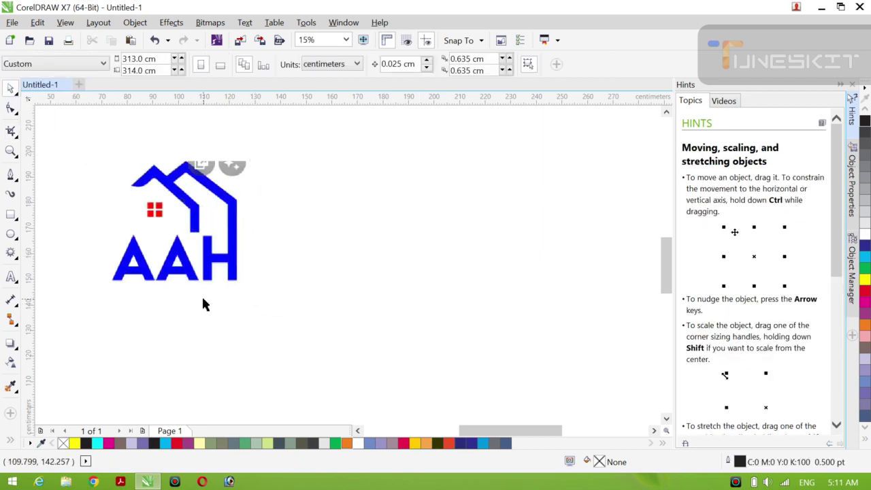
# - Add the artistic text "AA H" in the empty area to the right of the logo image
pyautogui.click(12, 277)
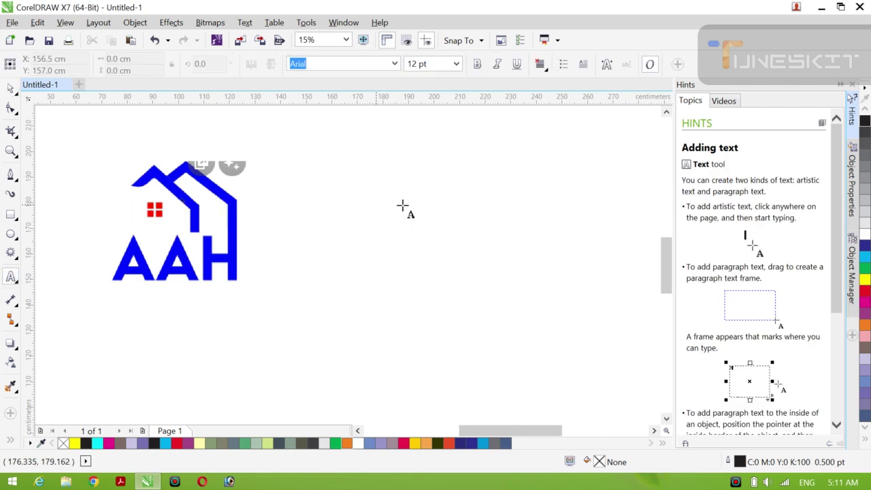
pyautogui.click(336, 237)
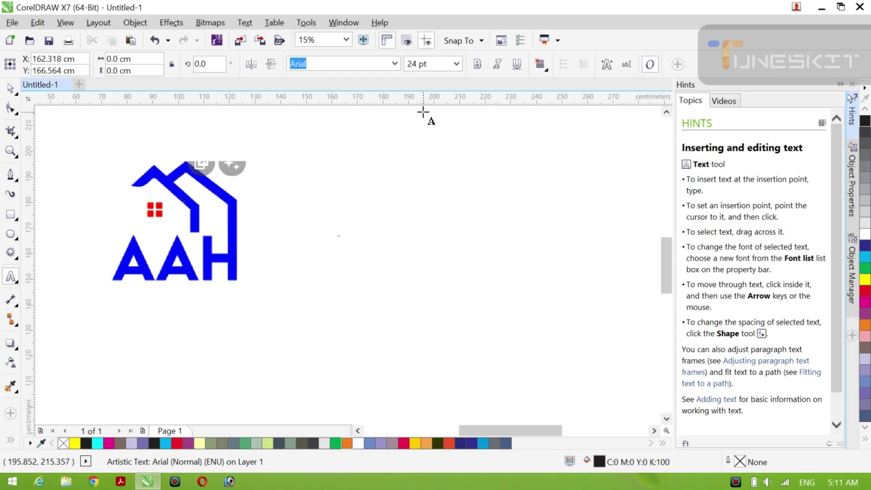
pyautogui.write('AAH')
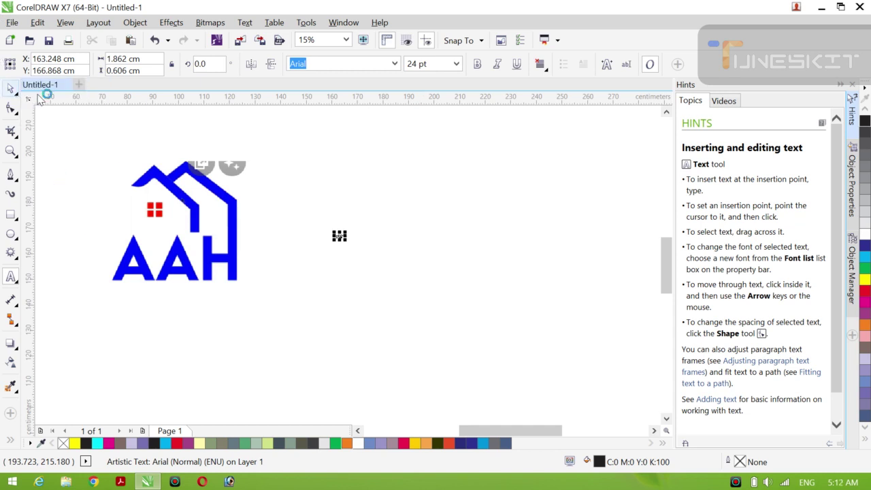
# - Enlarge the lettering from its centre to about 74 by 24 cm and make it bold
pyautogui.click(11, 89)
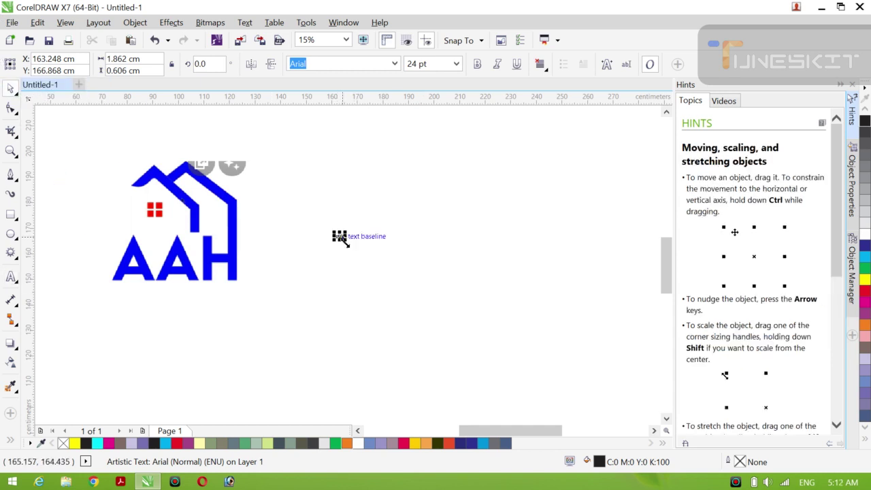
pyautogui.moveTo(347, 241); pyautogui.dragTo(438, 329)
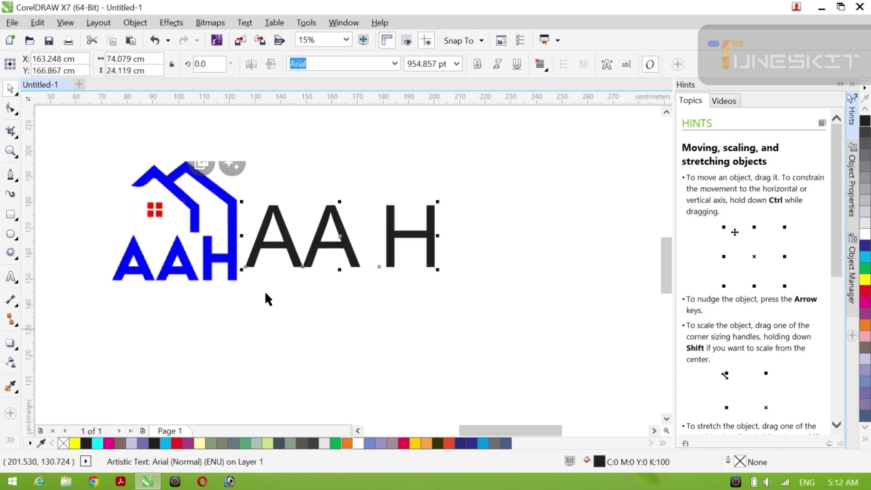
pyautogui.click(477, 65)
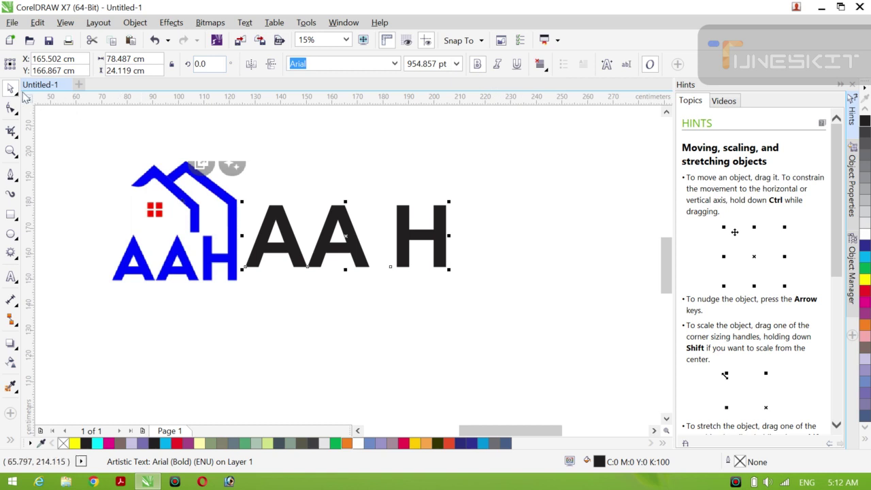
# - Move the bold lettering right and down, clear of the logo image, centred at about X 173 cm, Y 161 cm
pyautogui.click(15, 92)
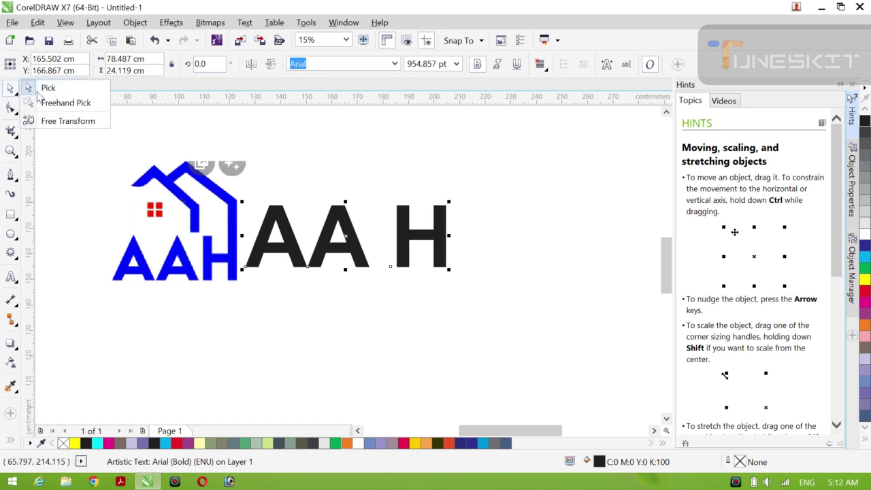
pyautogui.click(387, 263)
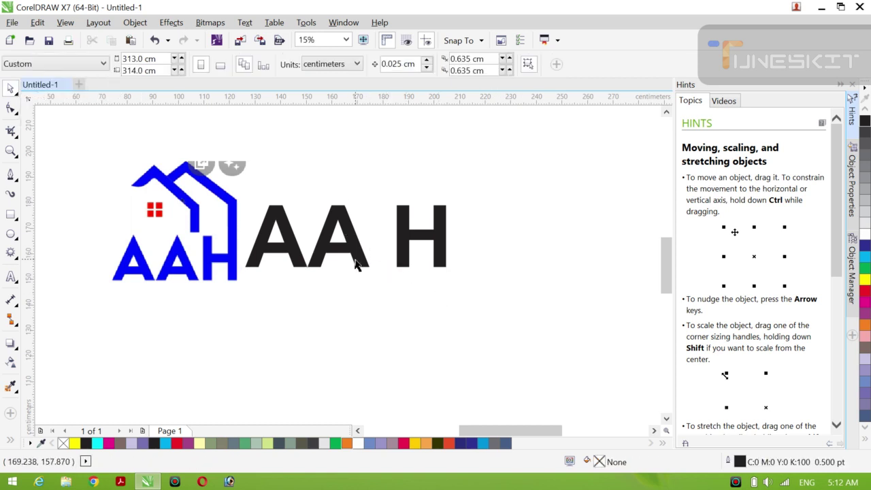
pyautogui.click(355, 264)
pyautogui.moveTo(346, 243); pyautogui.dragTo(367, 256)
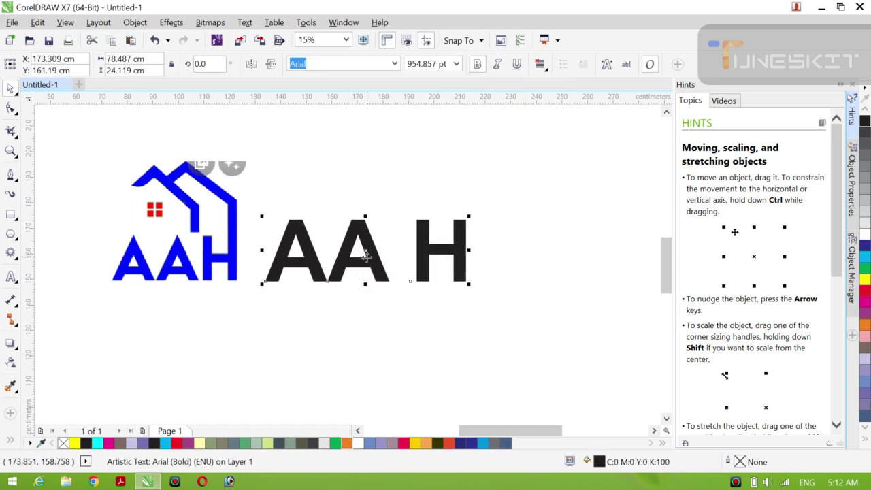
# - Remove the space before the H so the lettering reads "AAH", and leave text editing
pyautogui.click(11, 277)
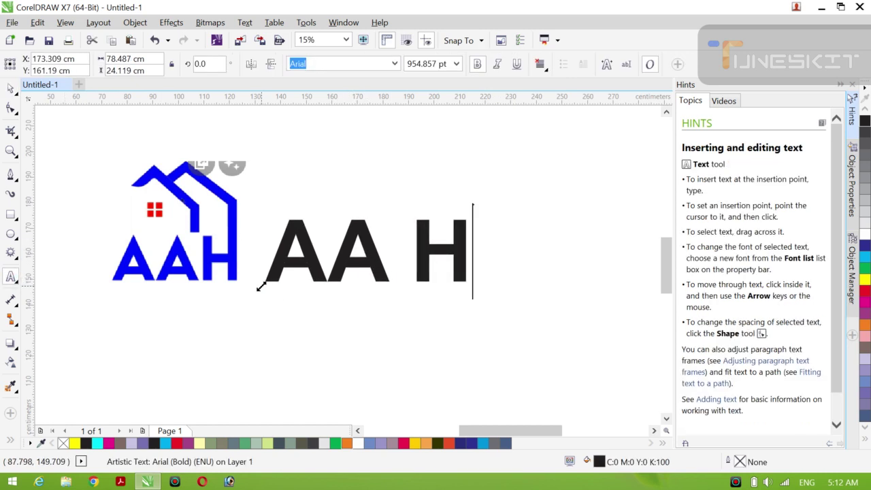
pyautogui.click(413, 272)
pyautogui.press('BackSpace')
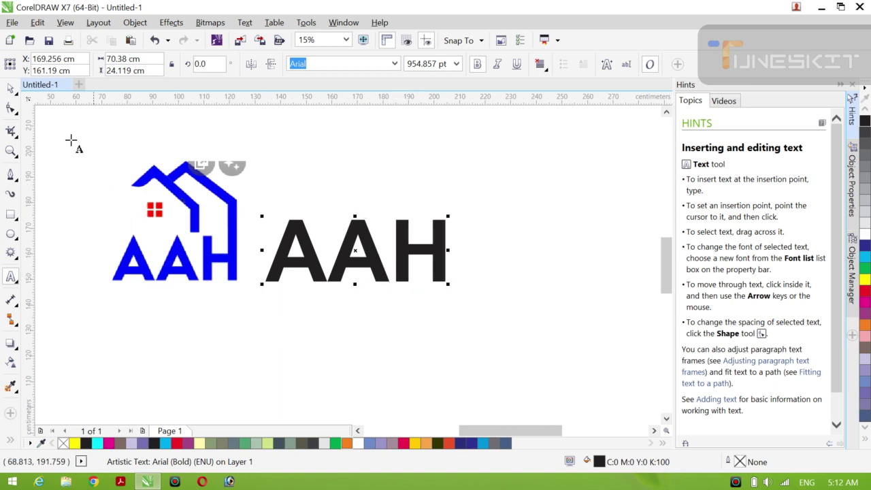
pyautogui.click(10, 89)
pyautogui.click(43, 86)
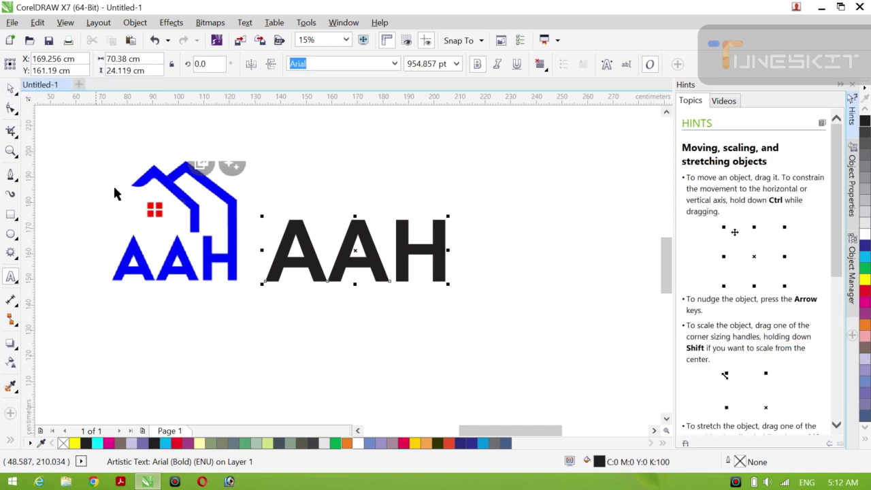
# - Move the AAH lettering further right and down, centred at about X 180 cm, Y 155 cm
pyautogui.click(114, 194)
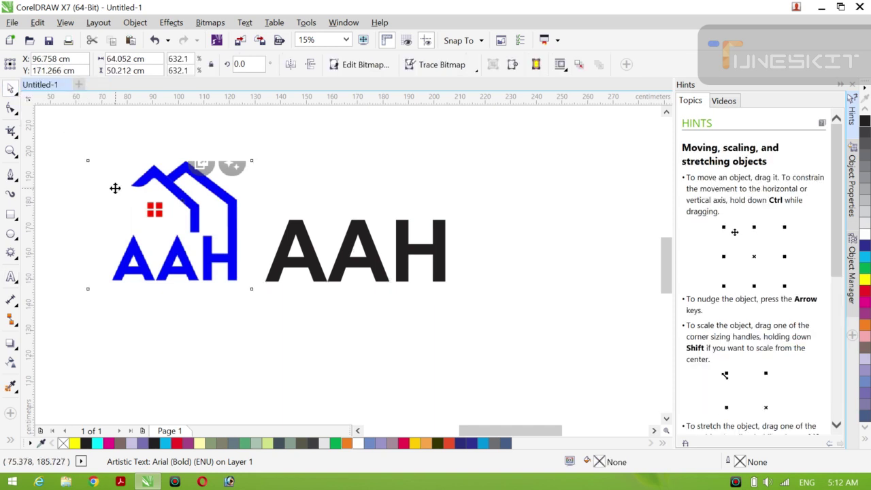
pyautogui.click(379, 271)
pyautogui.moveTo(356, 250); pyautogui.dragTo(383, 268)
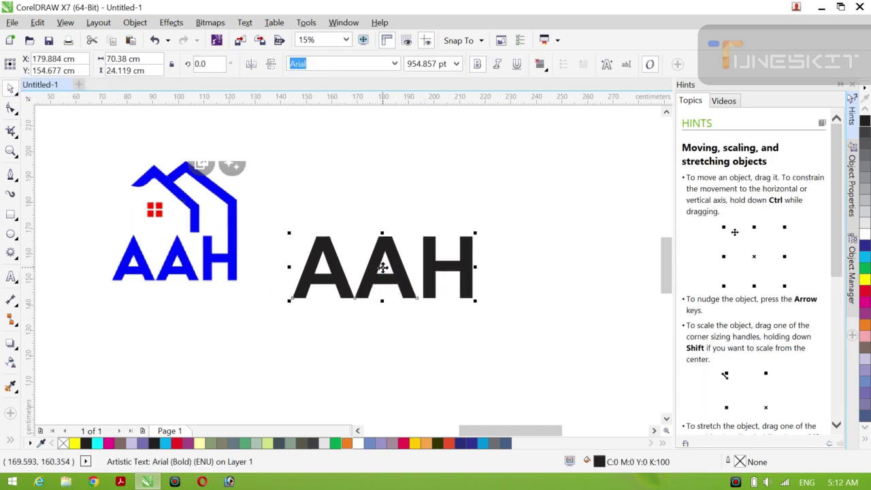
# - Draw a five-sided polygon about 65 by 61 cm to the right of the lettering, overlapping the H
pyautogui.click(16, 239)
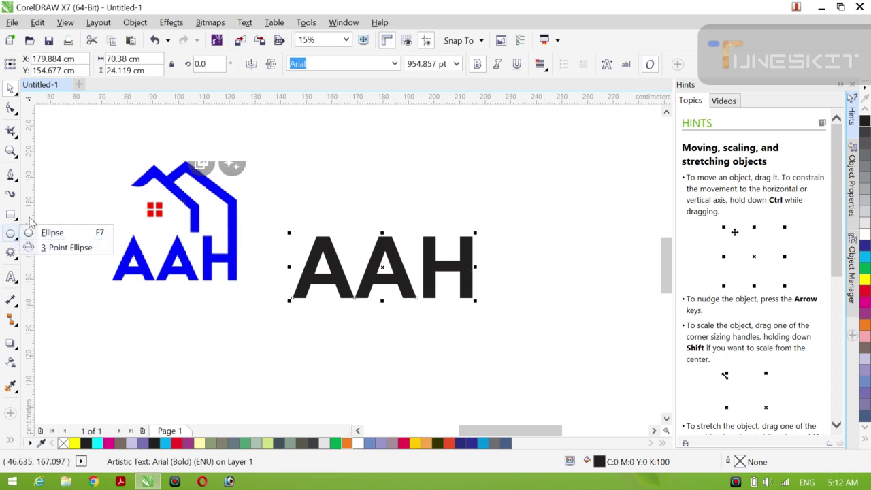
pyautogui.moveTo(15, 274)
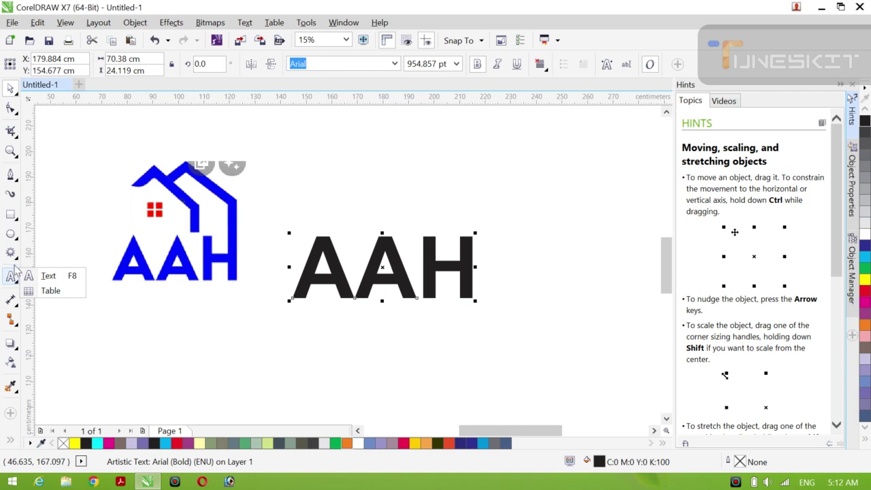
pyautogui.moveTo(12, 253)
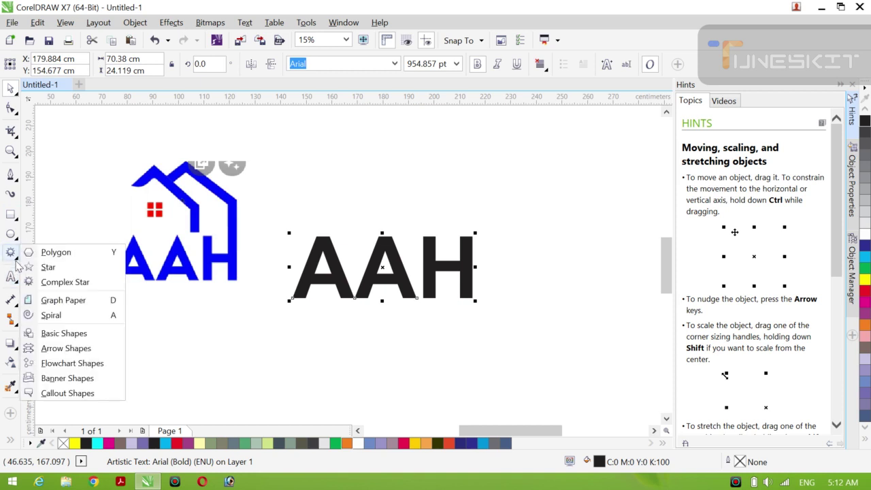
pyautogui.click(53, 252)
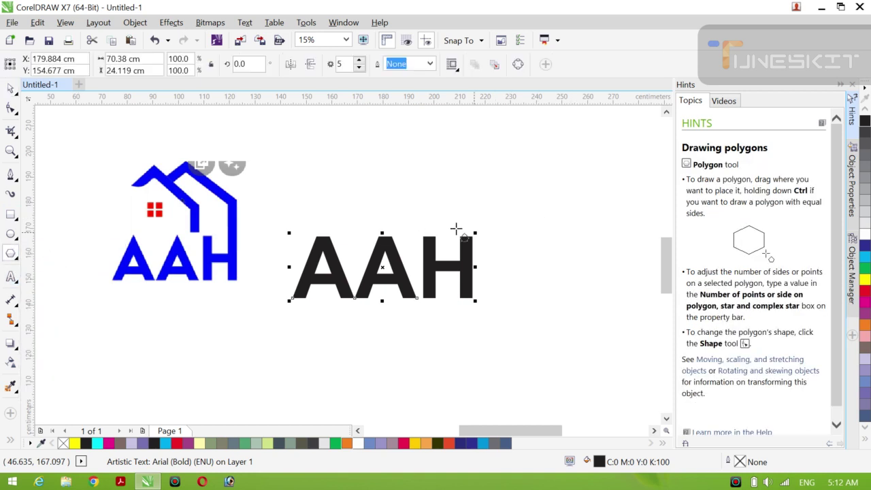
pyautogui.moveTo(433, 192); pyautogui.dragTo(605, 320)
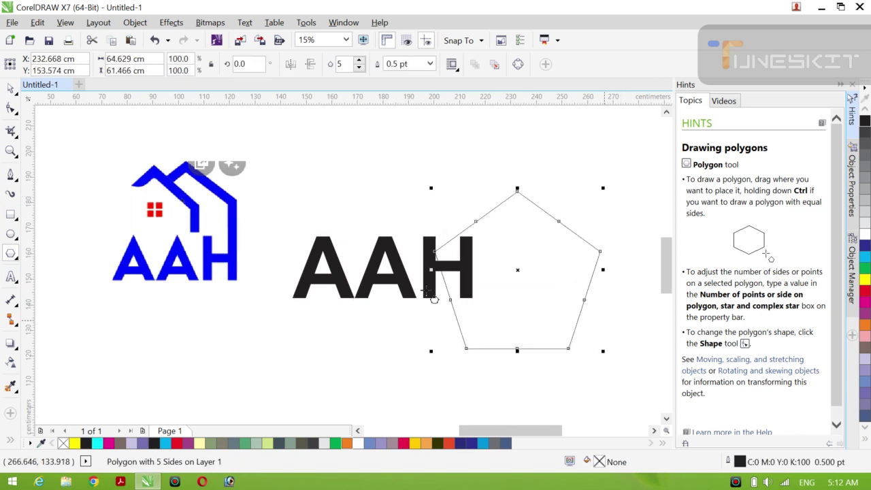
# - Move the AAH lettering left and down, away from the polygon, centred at about X 153 cm, Y 142 cm
pyautogui.click(17, 94)
pyautogui.click(42, 86)
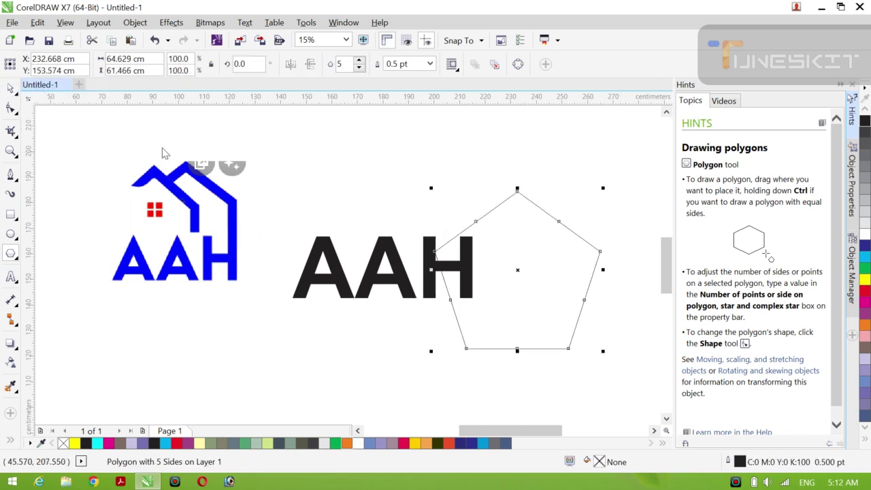
pyautogui.click(345, 284)
pyautogui.moveTo(389, 262); pyautogui.dragTo(318, 298)
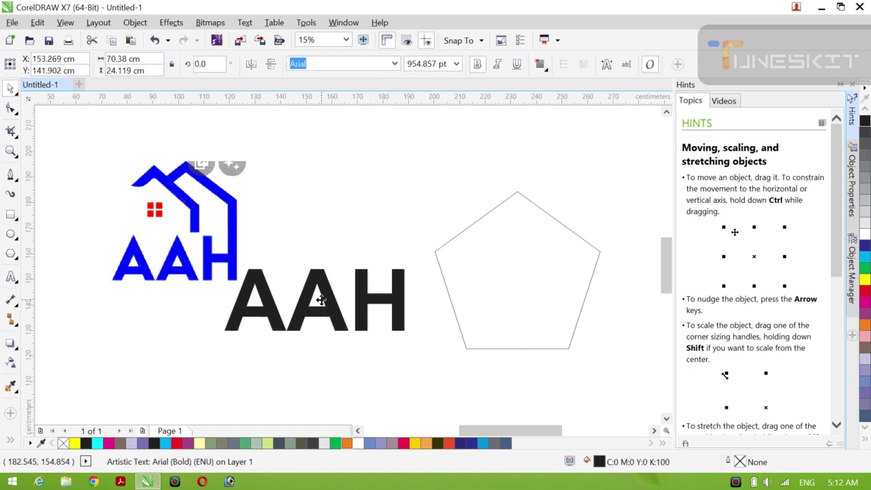
# - Move the polygon slightly up to about X 232 cm, Y 160 cm, and set its number of sides to 6
pyautogui.click(451, 305)
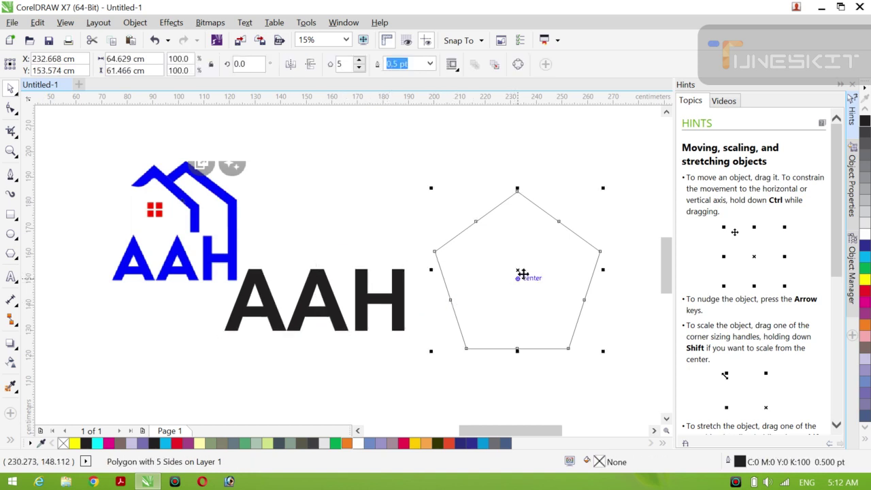
pyautogui.moveTo(522, 270); pyautogui.dragTo(520, 256)
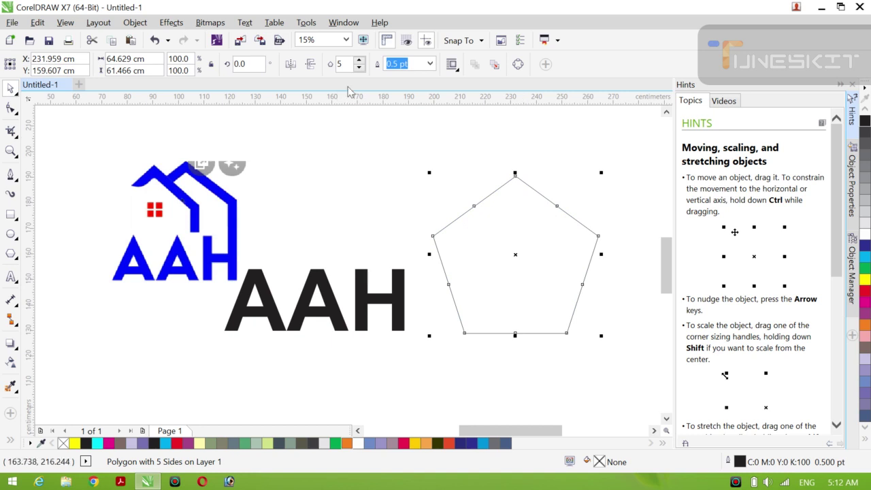
pyautogui.click(358, 60)
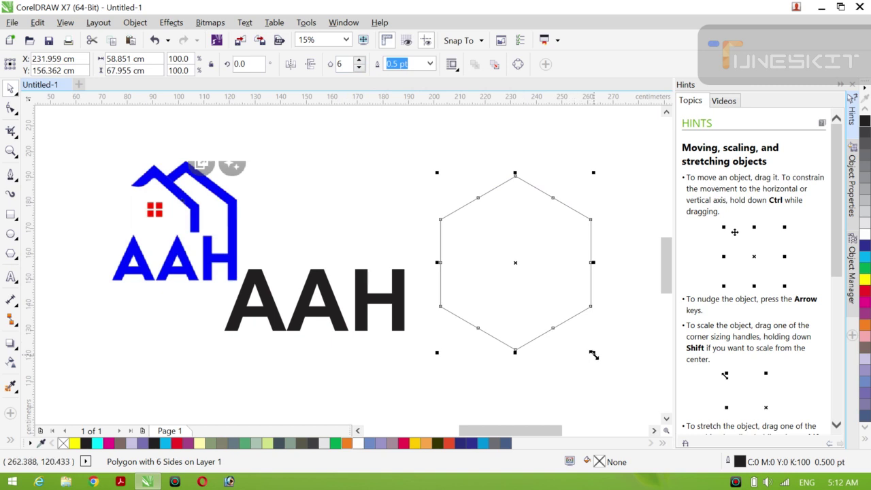
# - Add a smaller concentric copy of the hexagon inside it, about 52 by 60 cm, and deselect it
pyautogui.moveTo(593, 354); pyautogui.dragTo(584, 347)
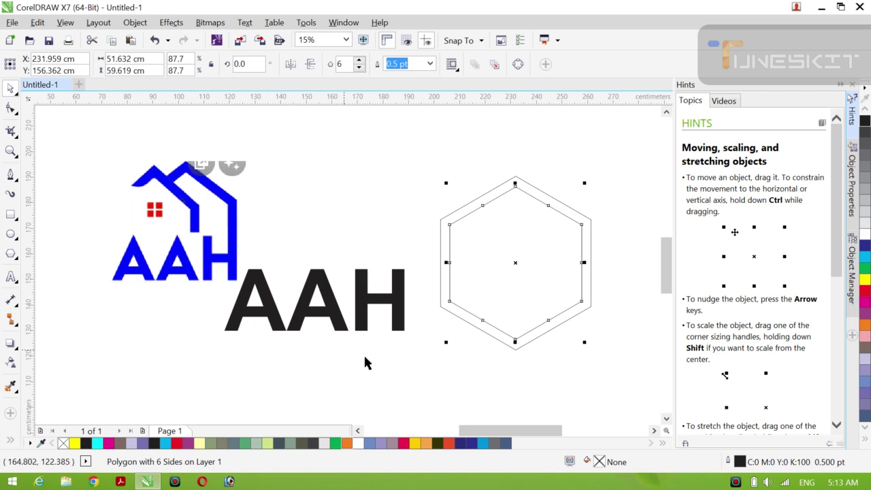
pyautogui.click(11, 441)
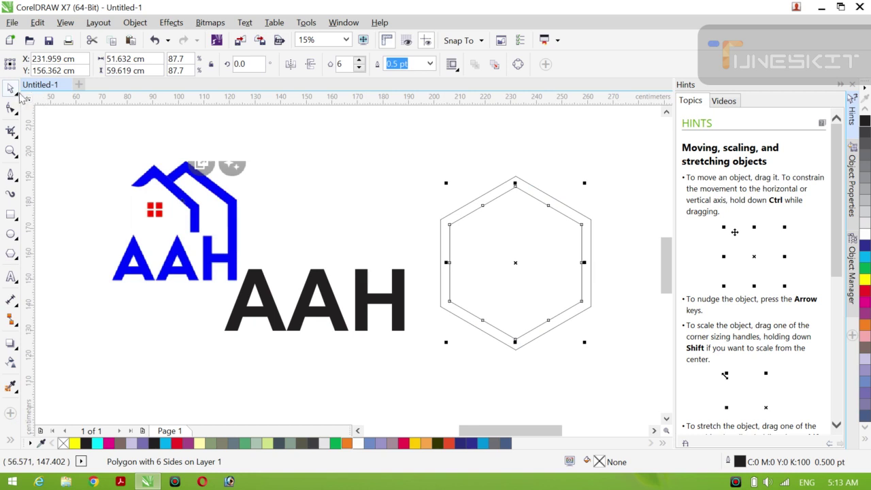
pyautogui.click(15, 93)
pyautogui.click(43, 86)
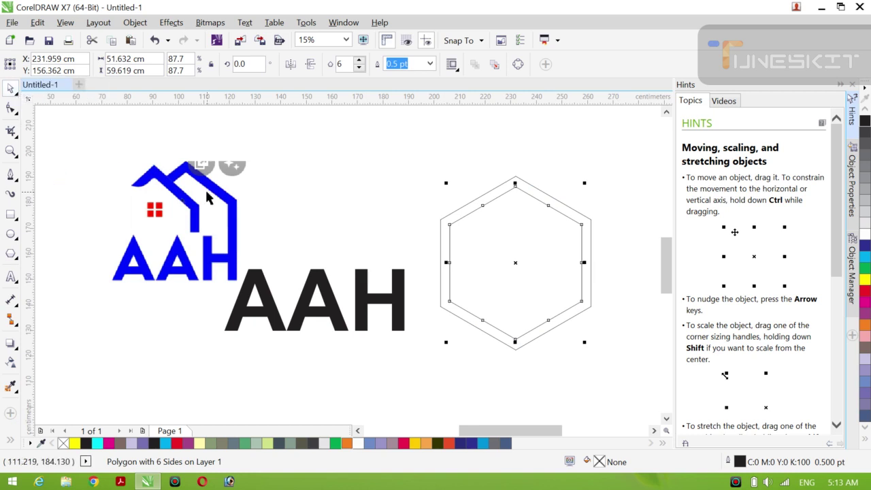
pyautogui.click(414, 216)
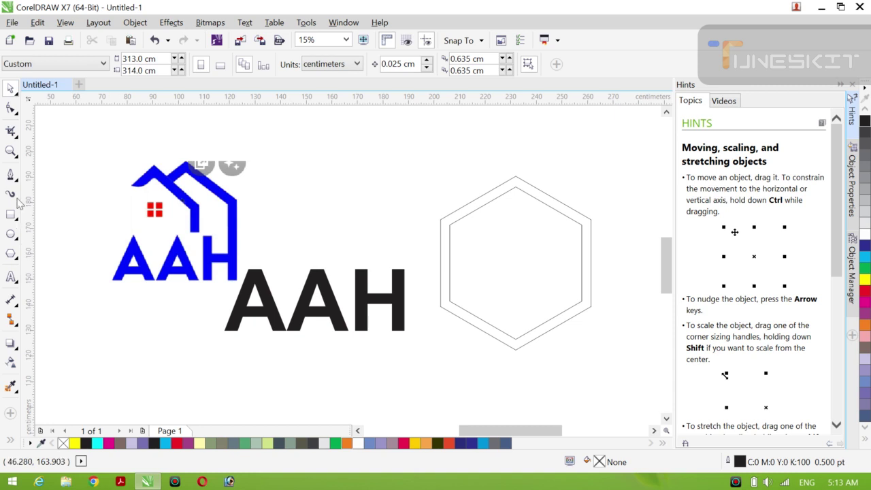
# - Draw a straight Pen line about 21 cm wide across both hexagons' lower-right corners and rotate it to about 350°
pyautogui.click(10, 175)
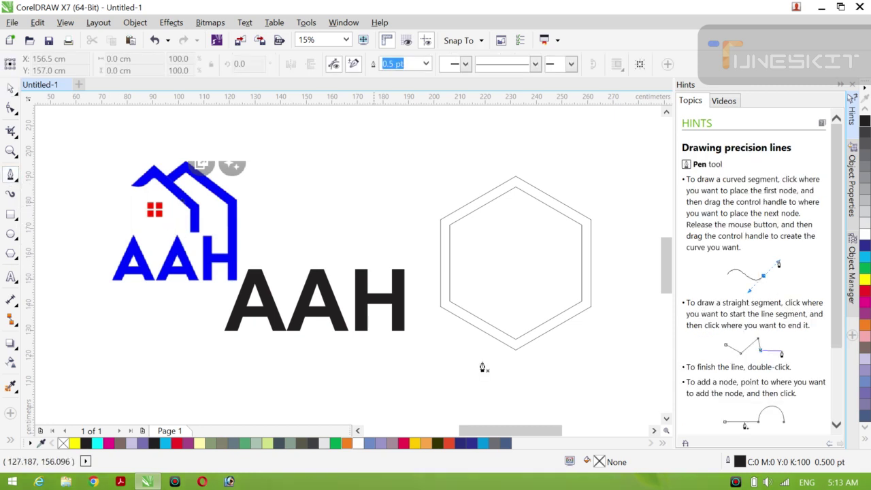
pyautogui.click(564, 302)
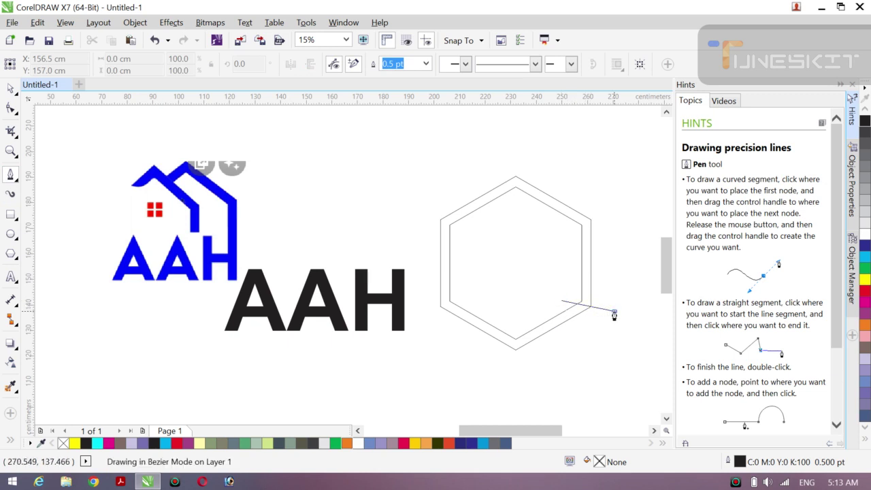
pyautogui.doubleClick(614, 315)
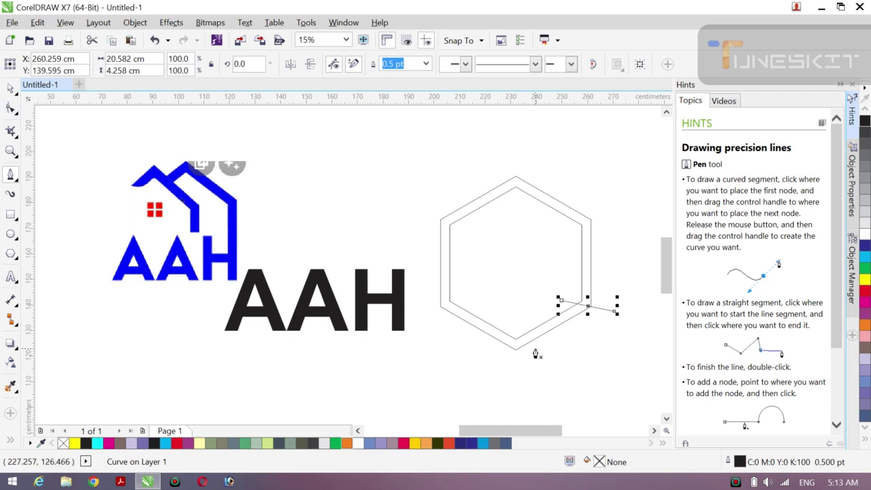
pyautogui.click(587, 306)
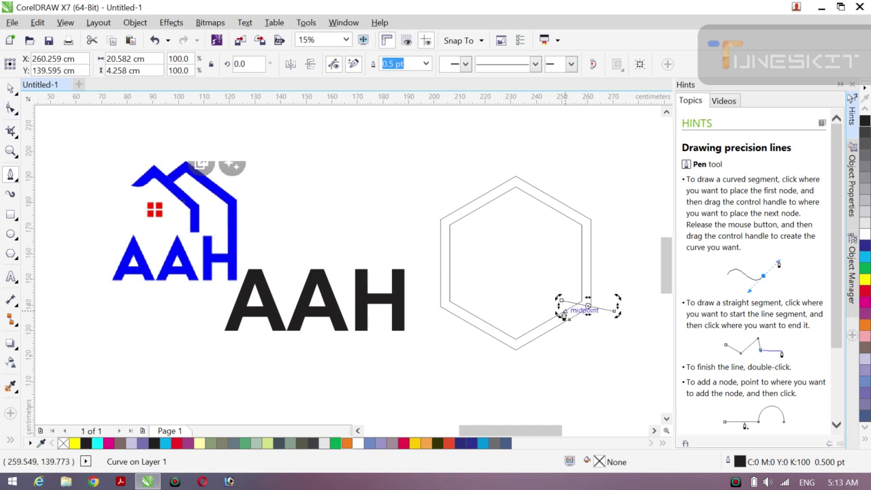
pyautogui.moveTo(557, 313); pyautogui.dragTo(554, 315)
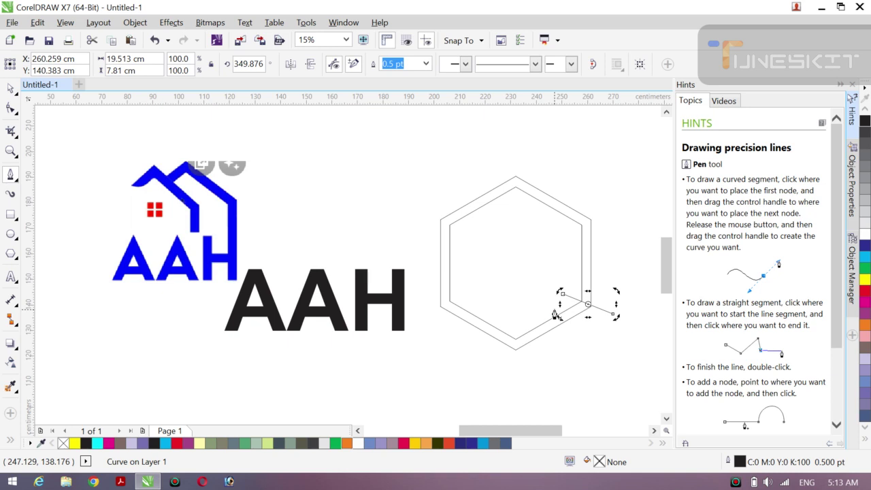
# - Draw a second straight Pen line, about 11.5 by 14 cm, across both hexagons' upper-left sides, and deselect it
pyautogui.click(15, 177)
pyautogui.click(465, 183)
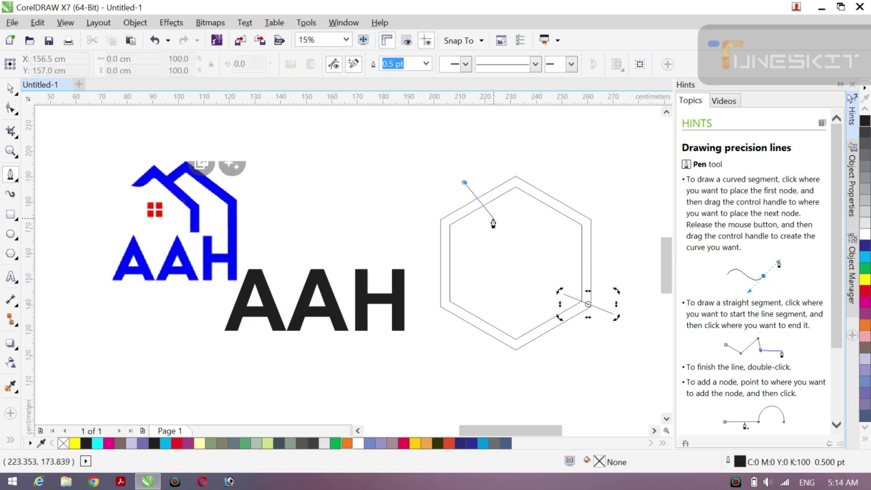
pyautogui.doubleClick(492, 220)
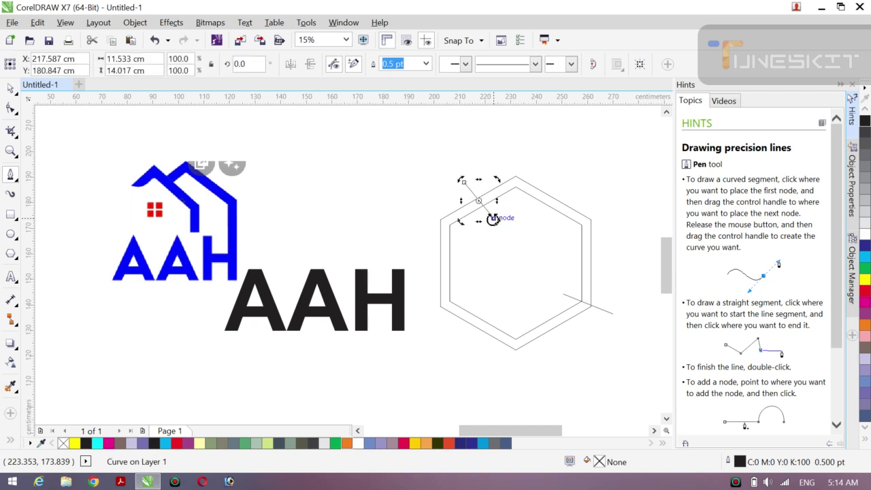
pyautogui.click(493, 220)
pyautogui.press('Escape')
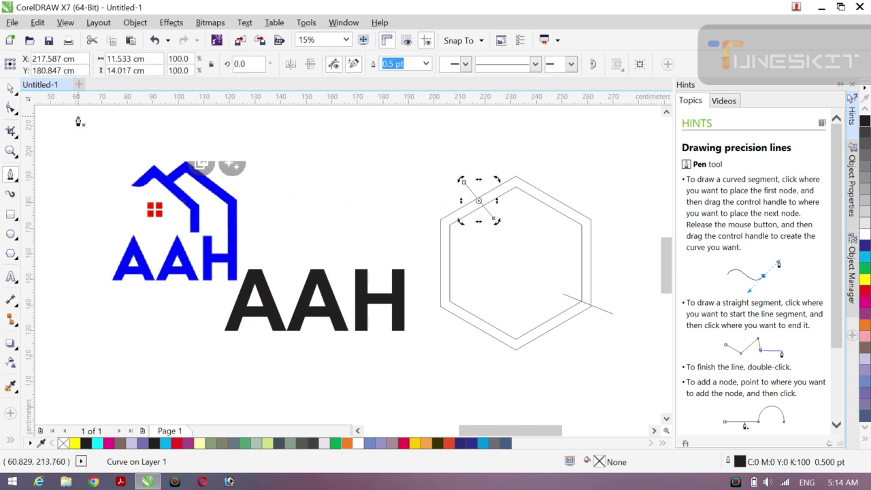
pyautogui.click(17, 99)
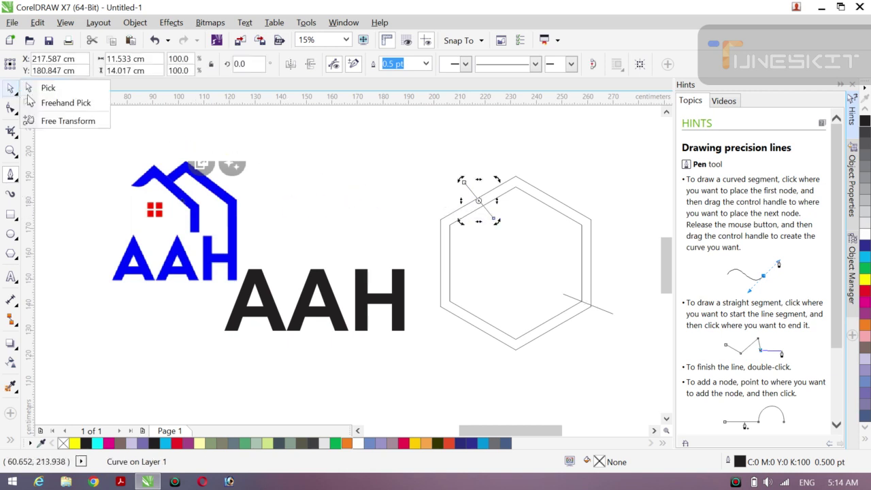
pyautogui.click(41, 89)
pyautogui.click(371, 203)
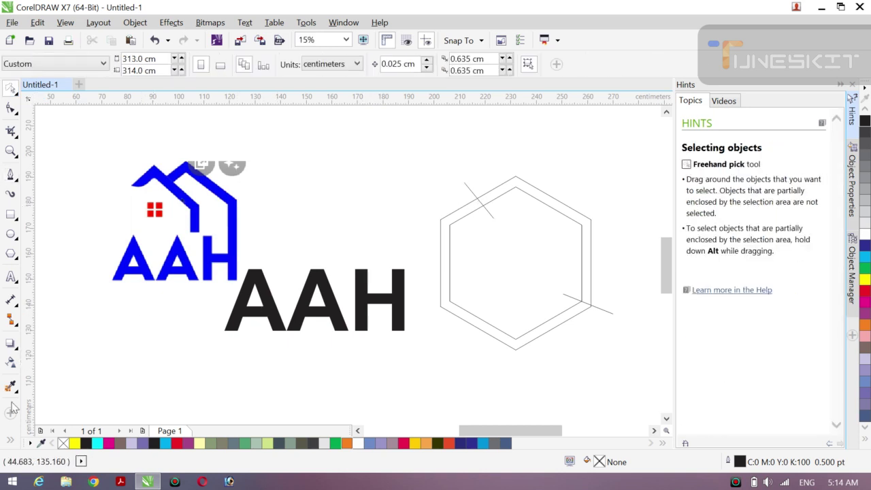
# - Smart-fill the upper-right hexagon band between the two lines with #333300 and move the piece to about X 212 cm, Y 151 cm
pyautogui.click(11, 443)
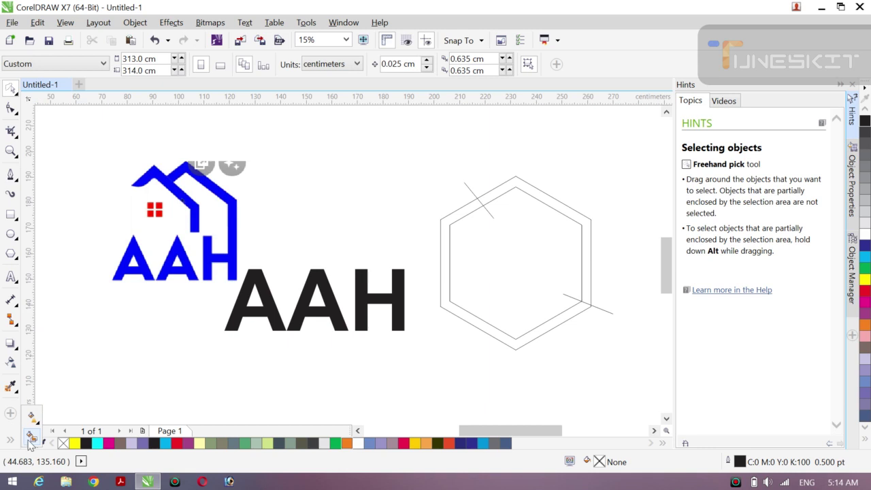
pyautogui.click(31, 439)
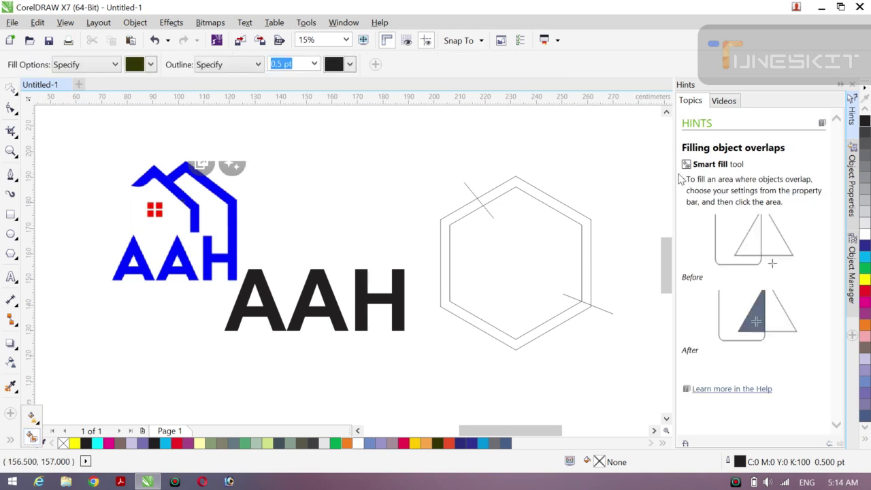
pyautogui.click(583, 258)
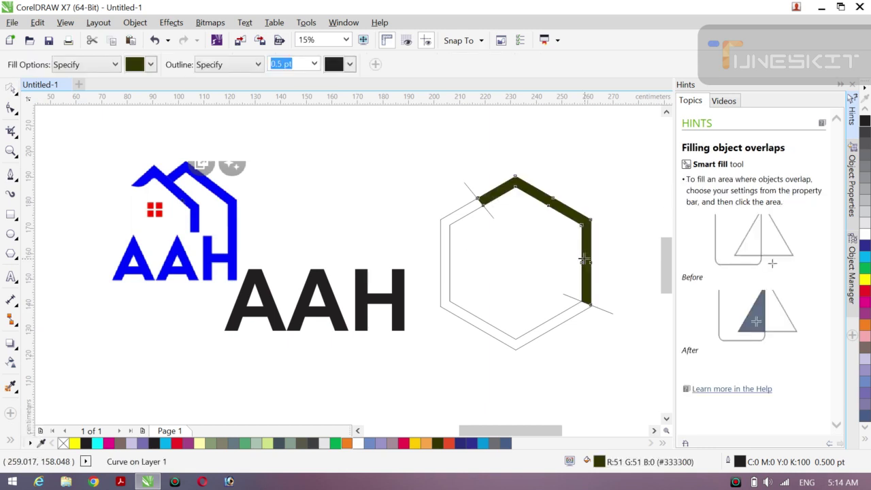
pyautogui.click(11, 89)
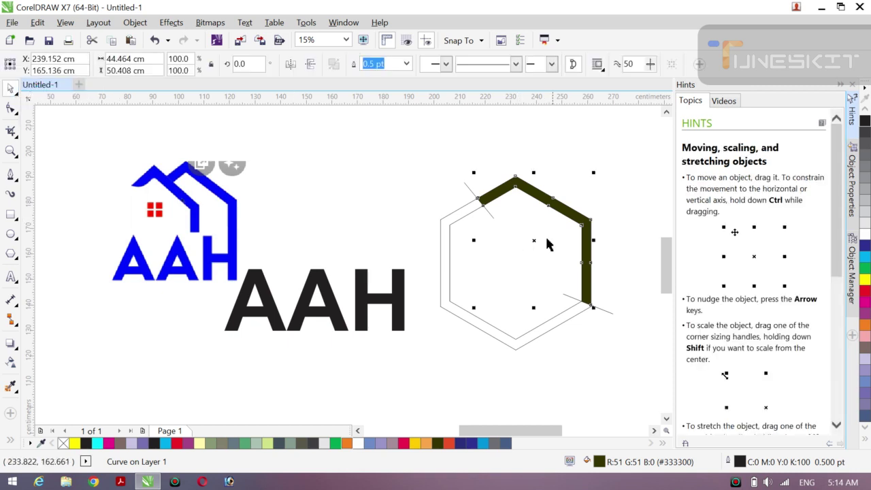
pyautogui.moveTo(536, 241); pyautogui.dragTo(464, 278)
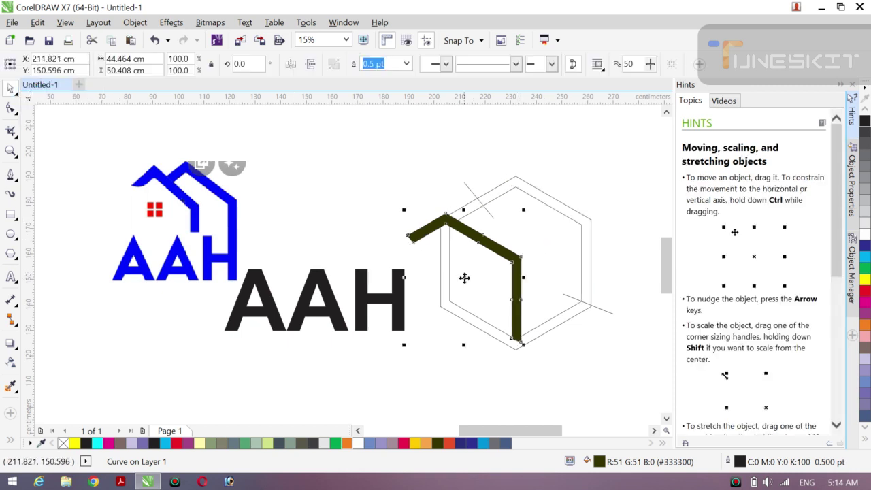
# - Delete both hexagons and both cutting lines, keeping only the filled roof shape
pyautogui.click(554, 325)
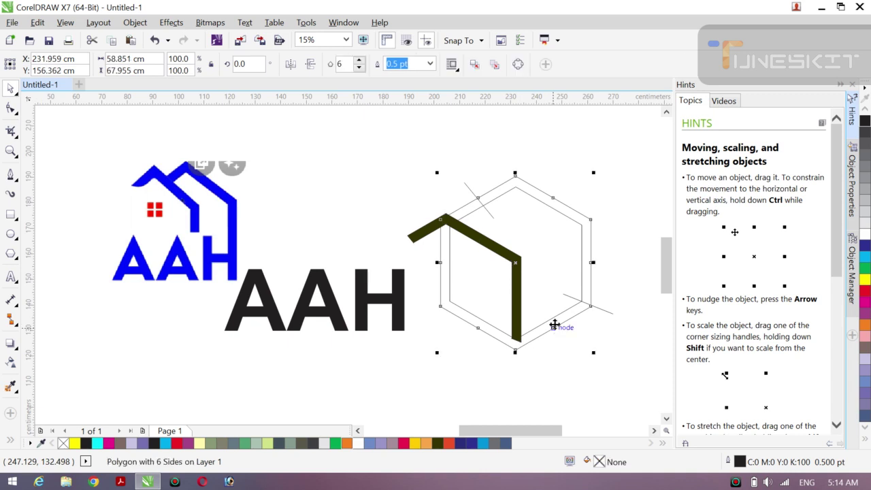
pyautogui.press('Delete')
pyautogui.click(546, 322)
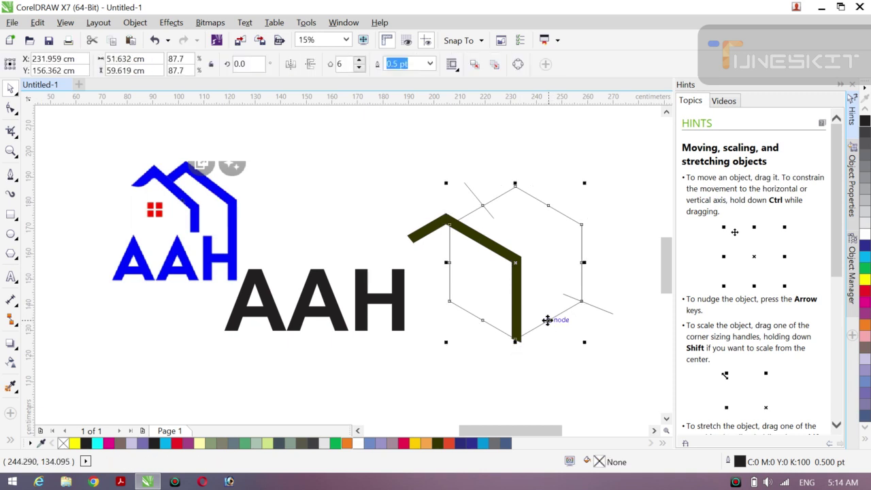
pyautogui.press('Delete')
pyautogui.click(593, 306)
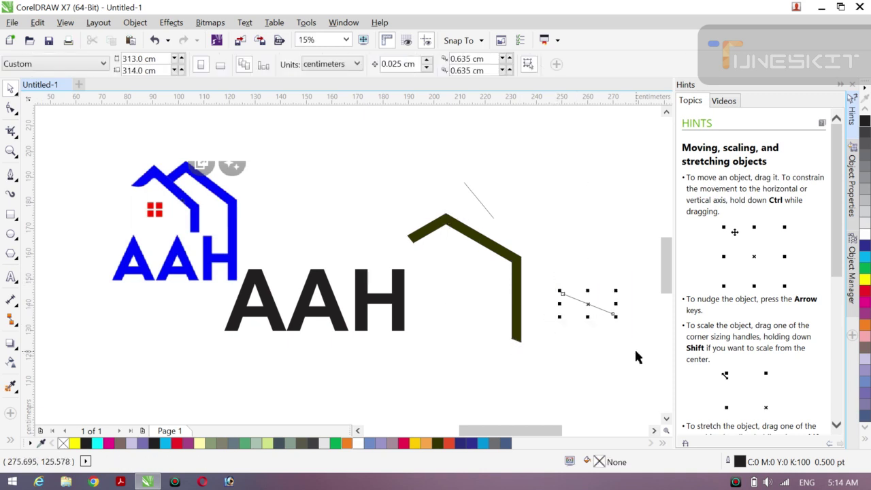
pyautogui.press('Delete')
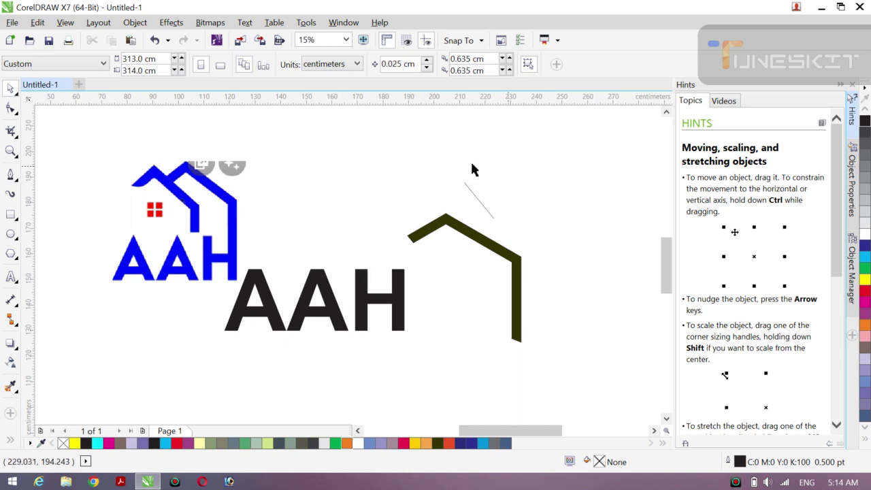
pyautogui.moveTo(443, 160); pyautogui.dragTo(519, 255)
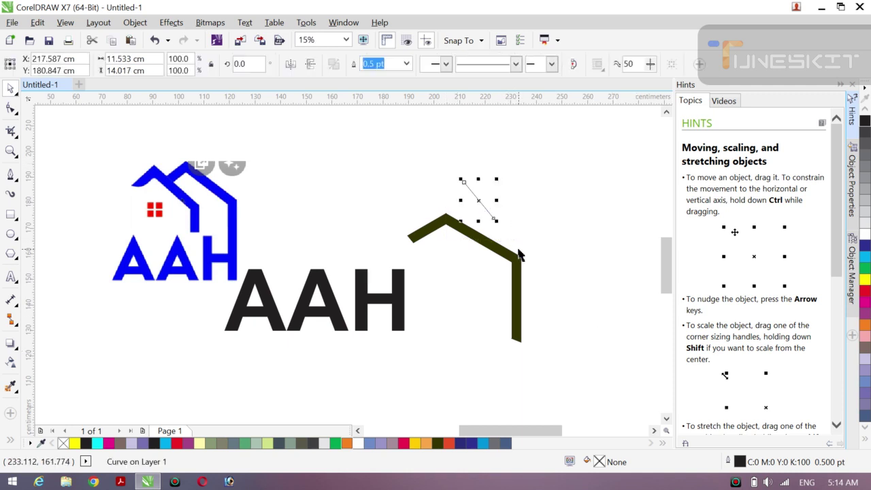
pyautogui.press('Delete')
# - Move the roof shape above the lettering and scale it proportionally to 66.2%, about 29.5 by 33.4 cm
pyautogui.click(518, 259)
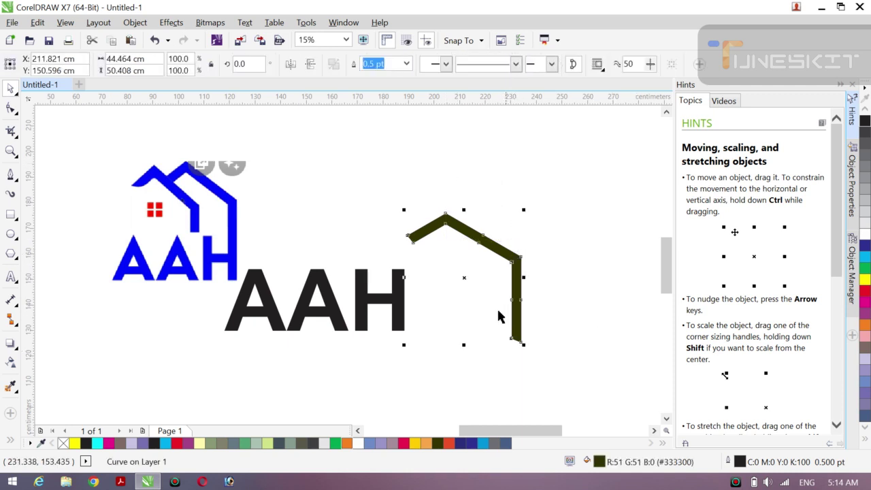
pyautogui.moveTo(464, 277); pyautogui.dragTo(378, 241)
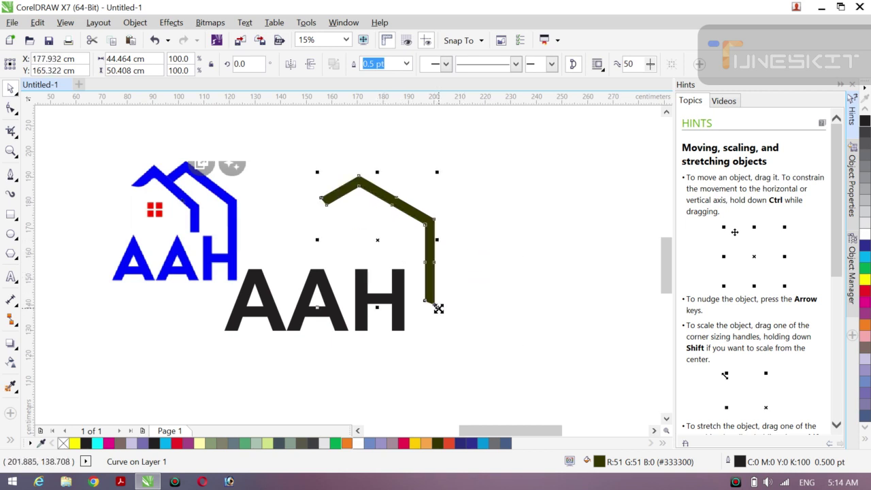
pyautogui.moveTo(438, 308); pyautogui.dragTo(418, 287)
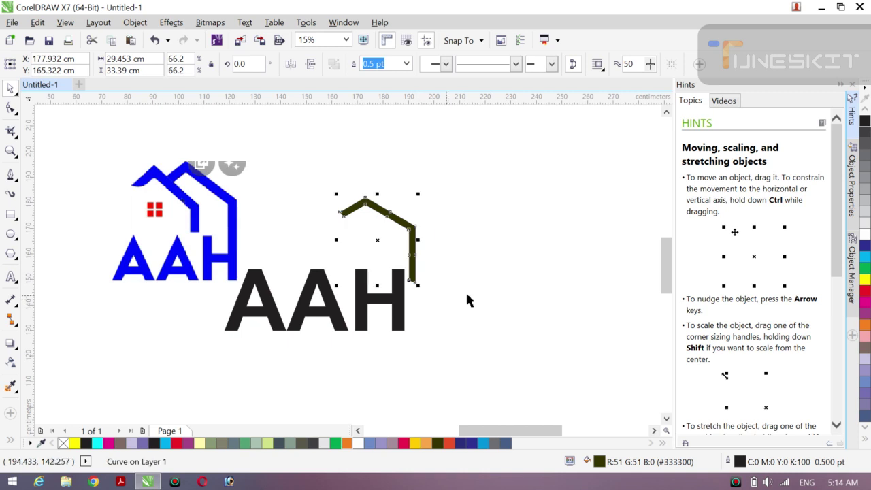
# - Position the roof shape so its vertical leg rests on the H's right stem, centred at about X 171 cm, Y 170 cm
pyautogui.click(467, 300)
pyautogui.click(403, 267)
pyautogui.moveTo(409, 277); pyautogui.dragTo(396, 269)
pyautogui.click(467, 269)
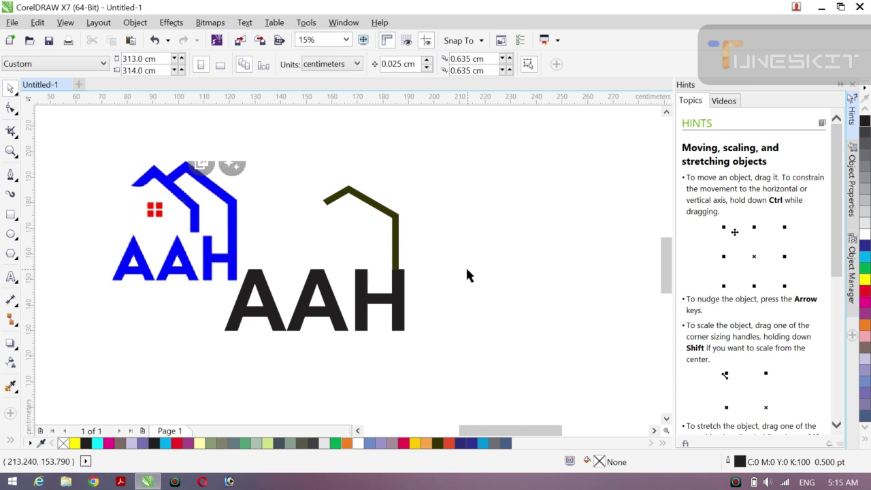
# - Widen the roof shape's vertical leg by moving its outer-edge nodes outward until they line up with the H's right edge
pyautogui.click(397, 242)
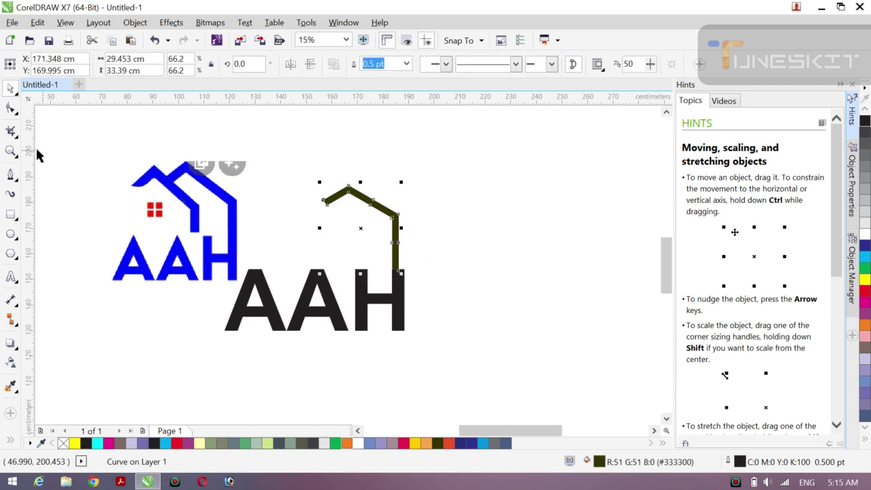
pyautogui.click(12, 112)
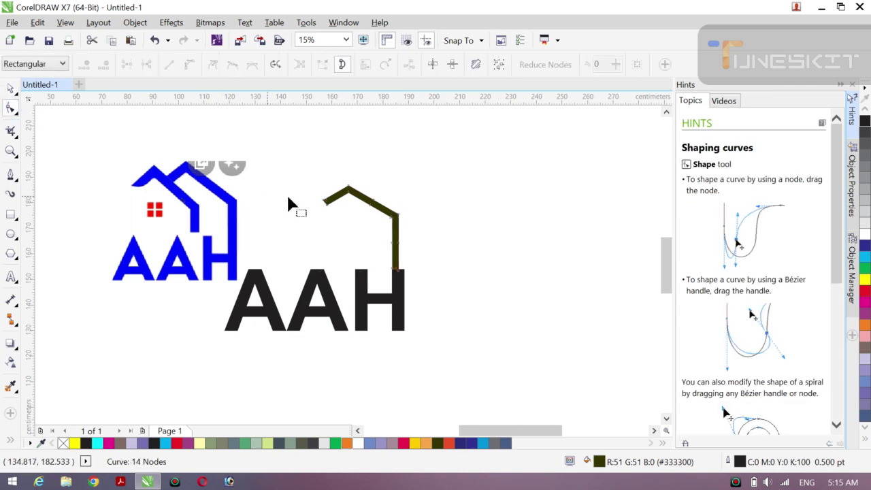
pyautogui.moveTo(400, 198); pyautogui.dragTo(396, 273)
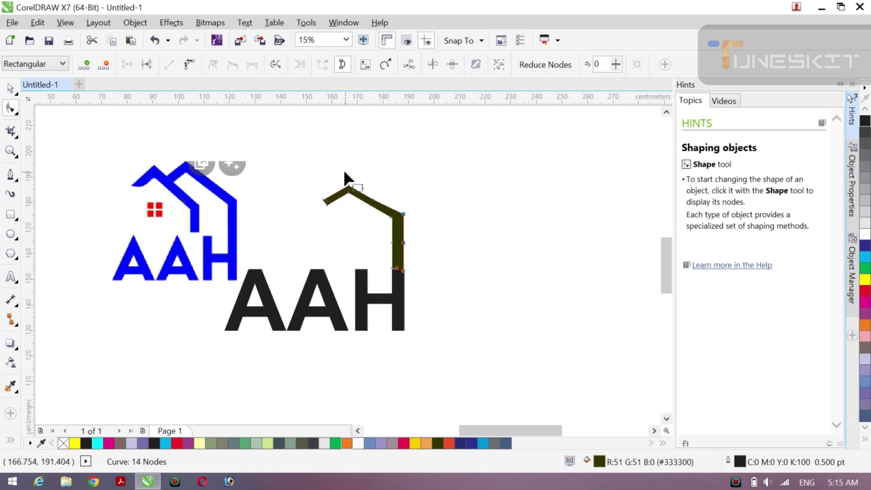
# - Raise the outer node at the roof's peak to thicken the band around the apex
pyautogui.moveTo(347, 175); pyautogui.dragTo(448, 193)
pyautogui.press('Up')
pyautogui.press('Up')
pyautogui.press('Up')
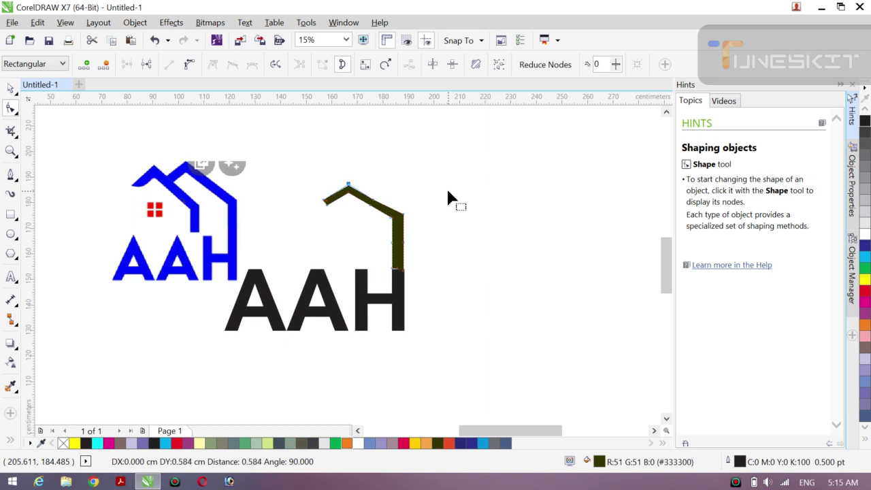
pyautogui.press('Up')
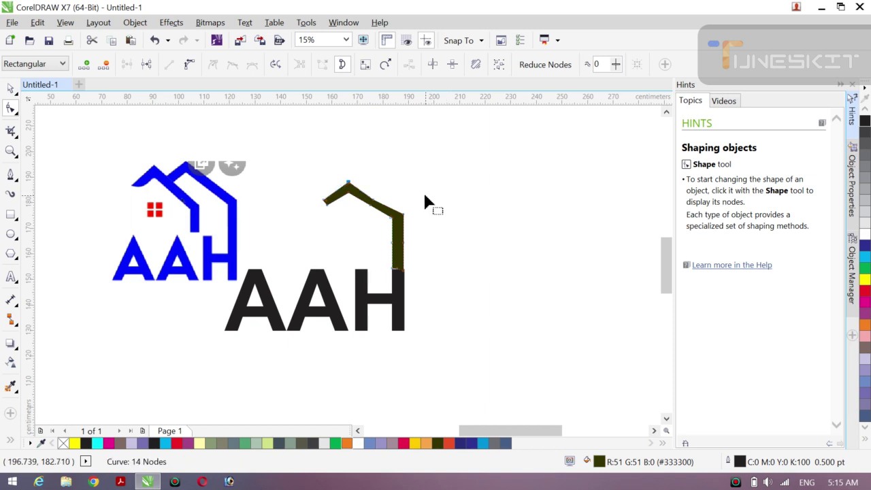
# - Raise the outer mid-slope node on the roof's right slope to match the widened band
pyautogui.moveTo(368, 184); pyautogui.dragTo(389, 205)
pyautogui.hotkey('ctrl', 'Up')
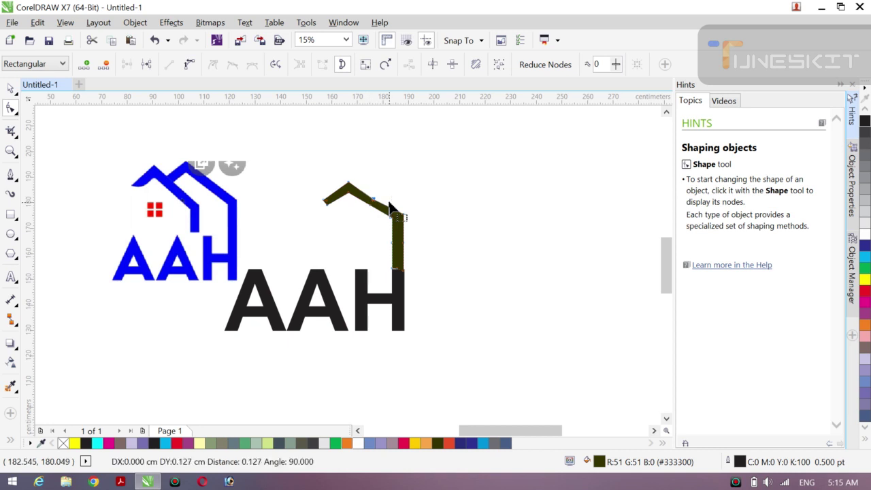
pyautogui.press('Up')
pyautogui.press('Up')
pyautogui.hotkey('ctrl', 'Right')
pyautogui.hotkey('ctrl', 'Right')
pyautogui.hotkey('ctrl', 'Right')
pyautogui.hotkey('ctrl', 'Right')
pyautogui.hotkey('ctrl', 'Right')
pyautogui.hotkey('ctrl', 'Right')
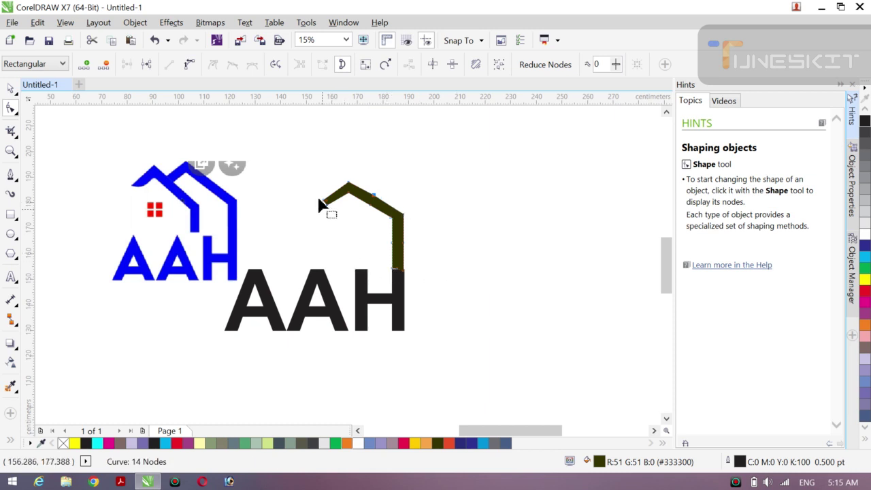
# - Adjust the nodes at the roof's left end vertically, raising the upper corner to thicken the short slope
pyautogui.moveTo(312, 185); pyautogui.dragTo(333, 212)
pyautogui.hotkey('ctrl', 'Up')
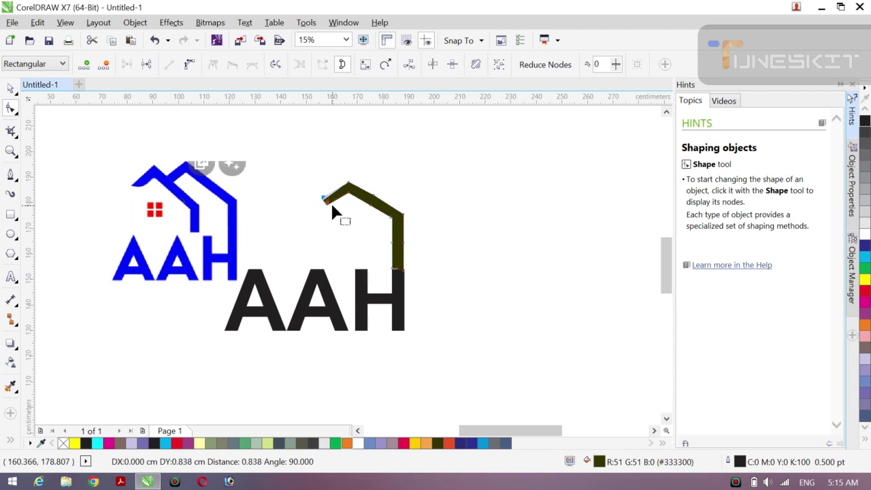
pyautogui.hotkey('ctrl', 'Down')
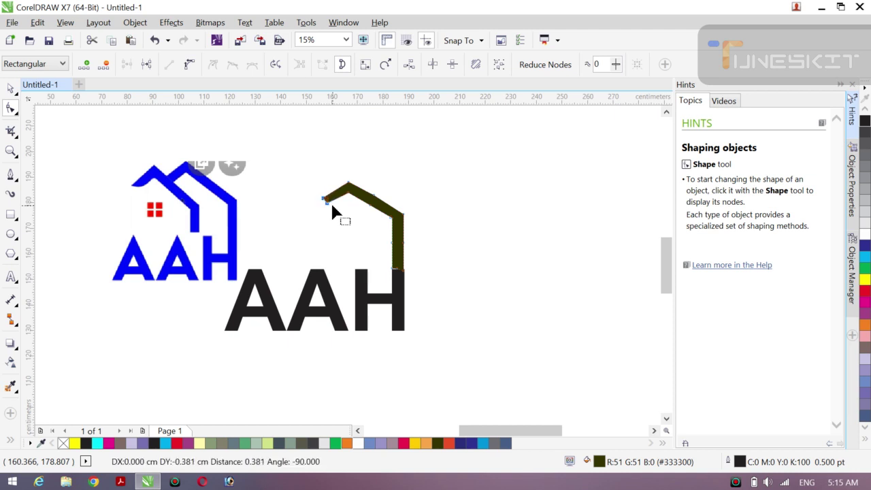
pyautogui.click(295, 188)
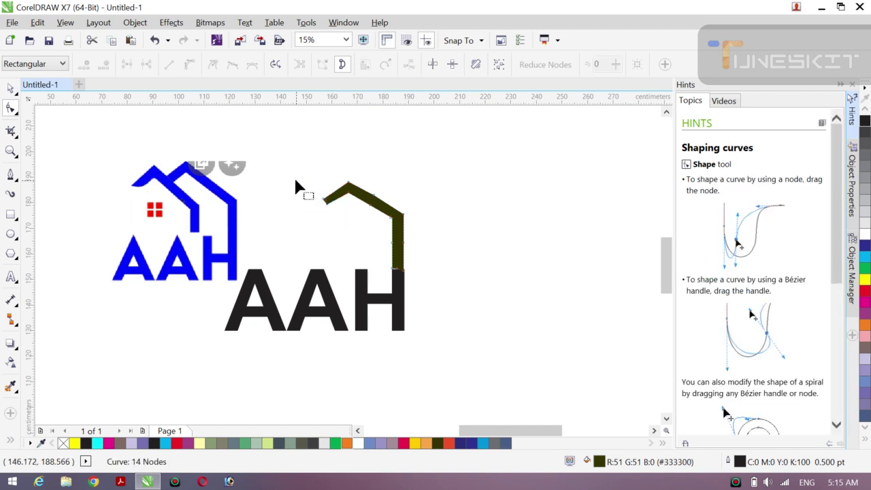
pyautogui.moveTo(296, 187); pyautogui.dragTo(329, 208)
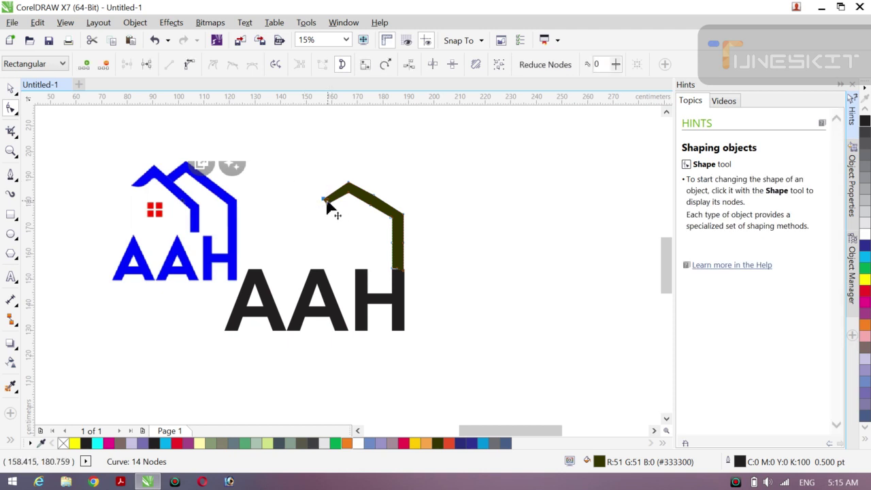
pyautogui.hotkey('ctrl', 'Up')
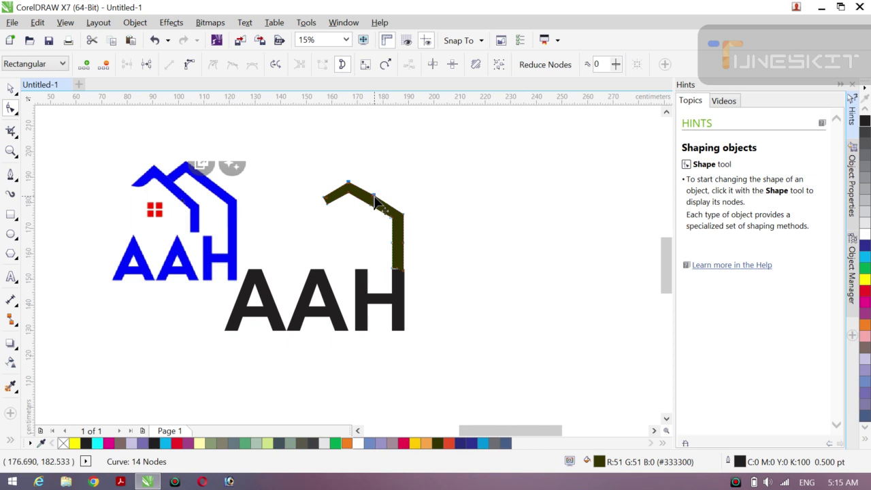
# - Fine-tune the right slope's outer nodes into a straight edge and nudge the whole roof shape down to about Y 170.5 cm
pyautogui.click(375, 197)
pyautogui.moveTo(404, 216); pyautogui.dragTo(405, 217)
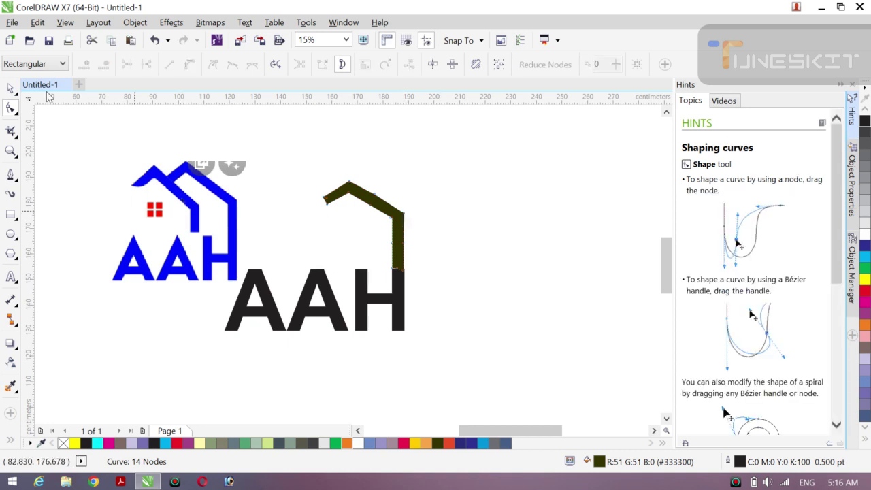
pyautogui.click(13, 90)
pyautogui.click(46, 87)
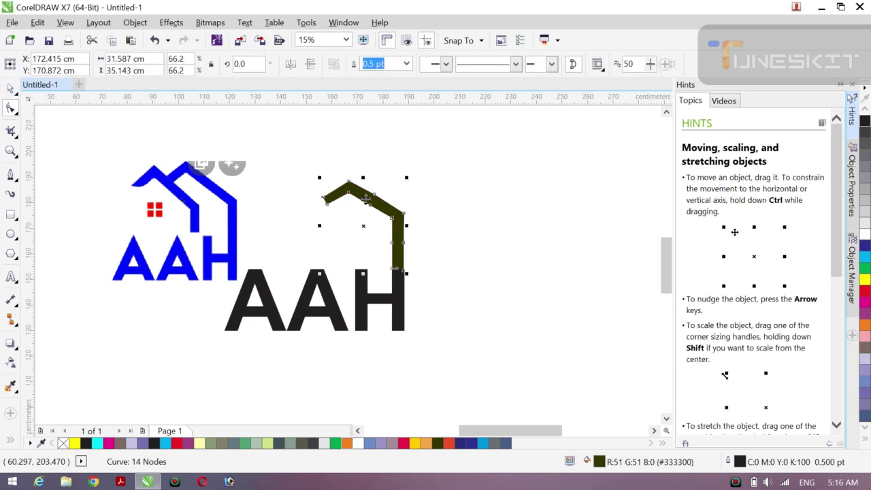
pyautogui.click(575, 294)
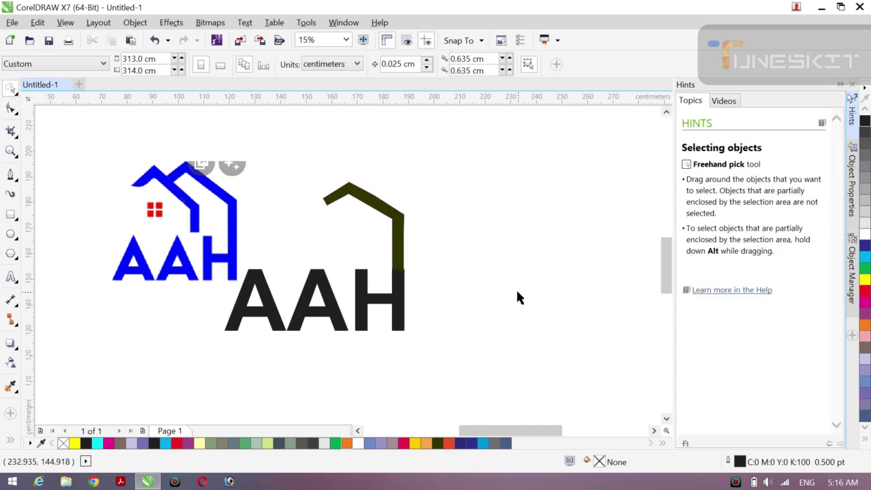
# - Align the vertical leg's side nodes with the H's right stem and lower the inner corner at the roof's left end
pyautogui.click(400, 260)
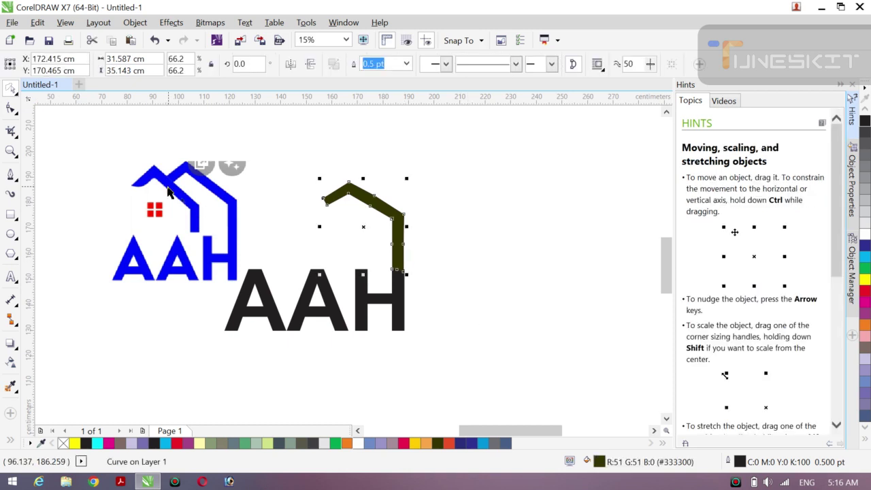
pyautogui.click(11, 108)
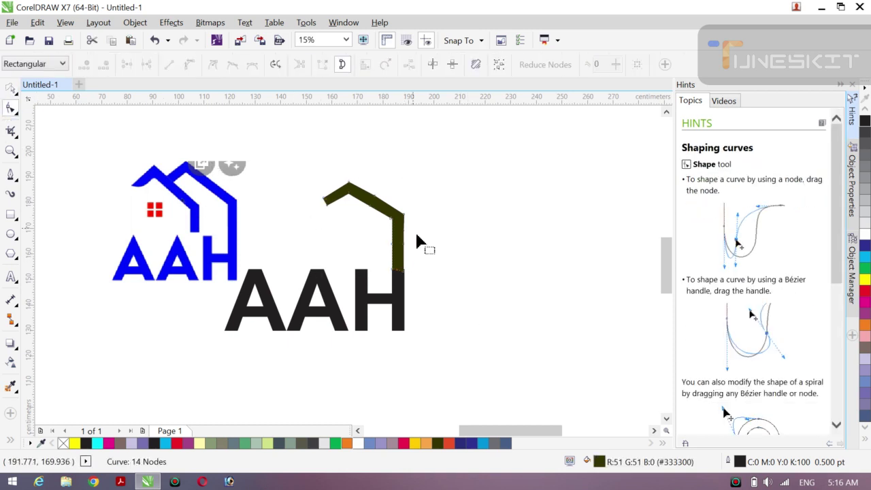
pyautogui.click(399, 280)
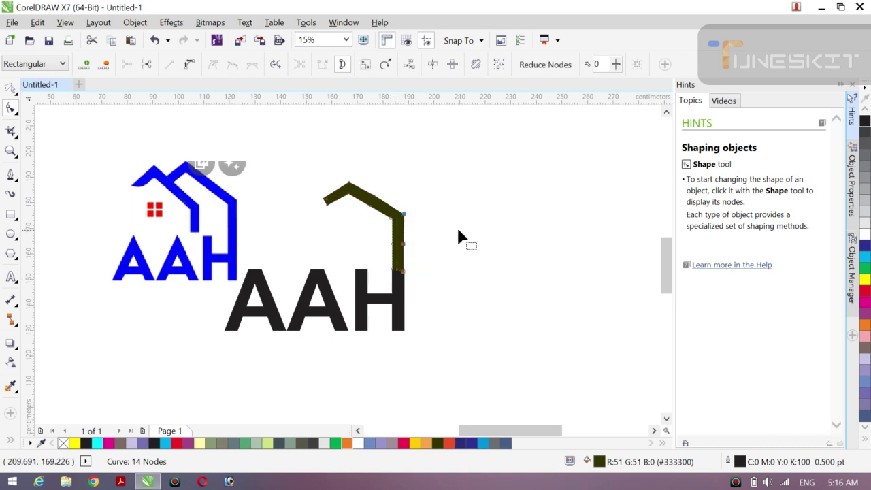
pyautogui.moveTo(458, 231); pyautogui.dragTo(459, 231)
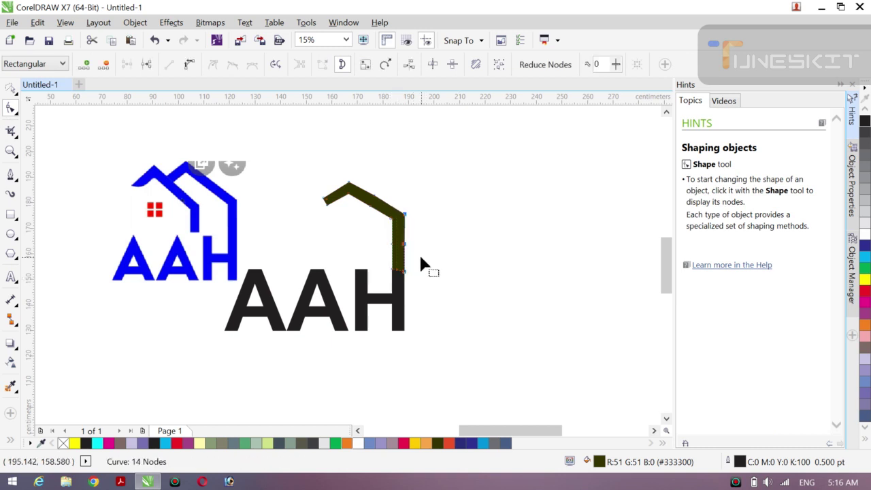
pyautogui.moveTo(419, 253); pyautogui.dragTo(418, 254)
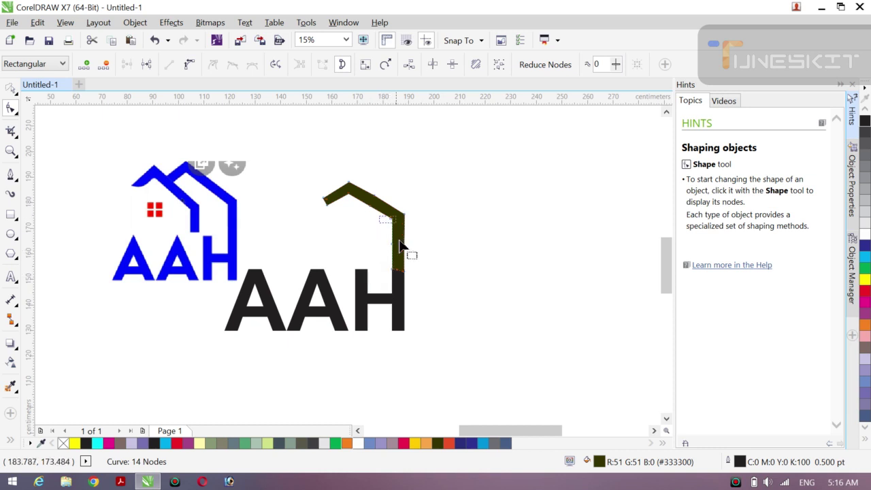
pyautogui.moveTo(398, 281); pyautogui.dragTo(398, 280)
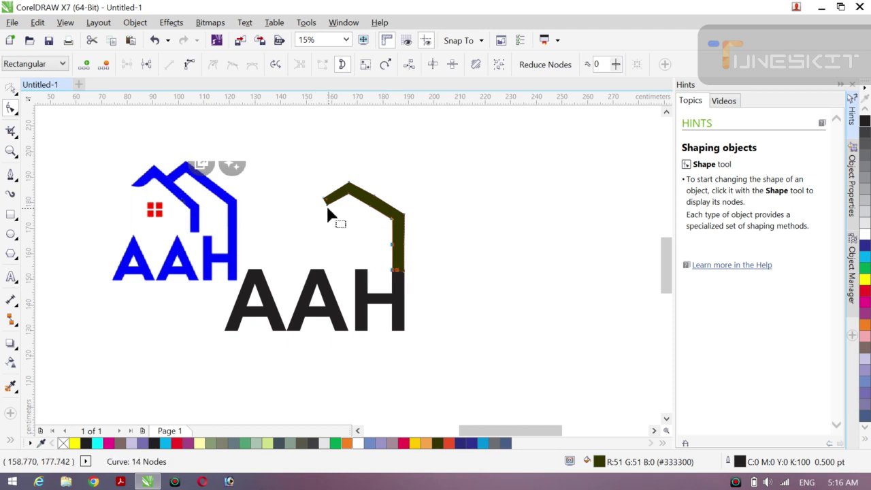
pyautogui.moveTo(327, 206); pyautogui.dragTo(327, 209)
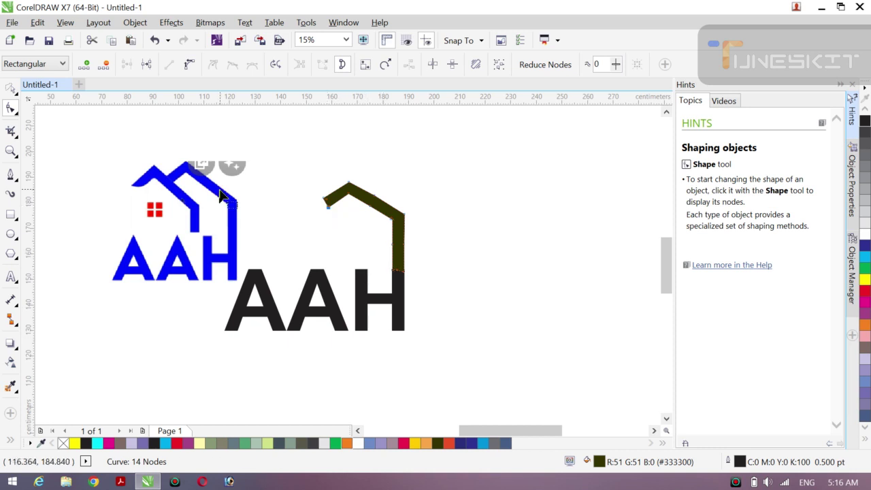
pyautogui.click(10, 88)
pyautogui.click(348, 237)
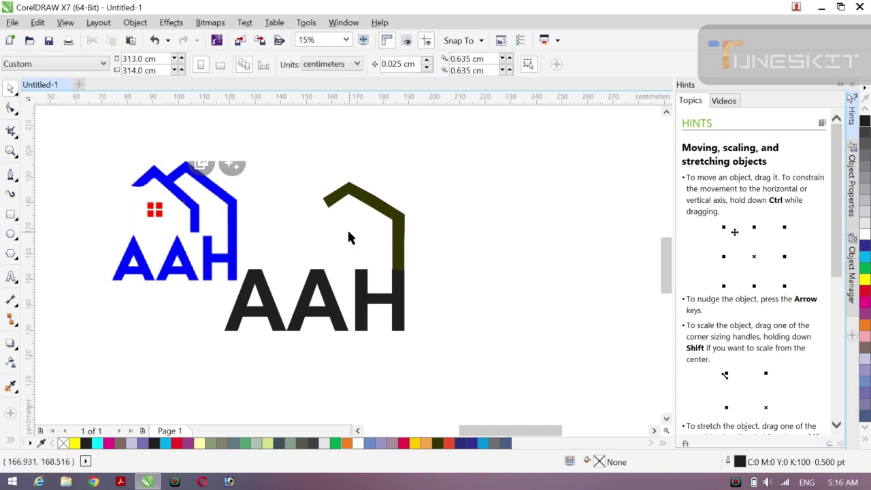
pyautogui.click(382, 207)
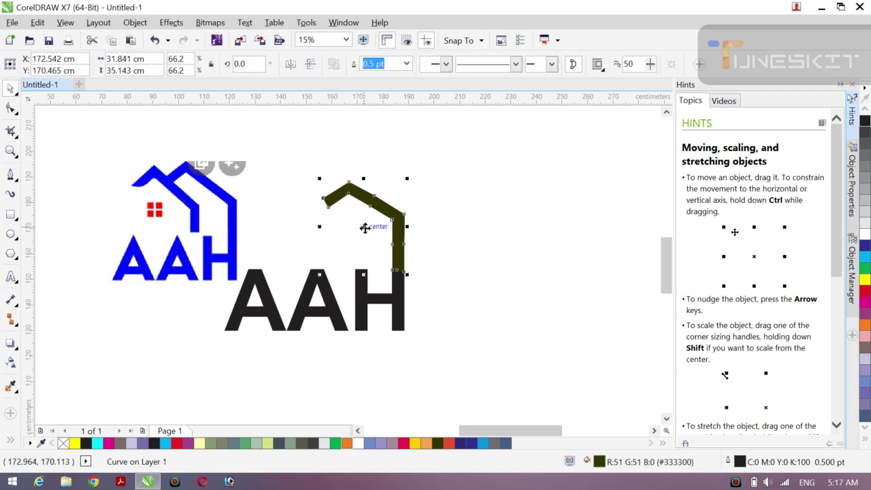
pyautogui.moveTo(364, 228); pyautogui.dragTo(313, 234)
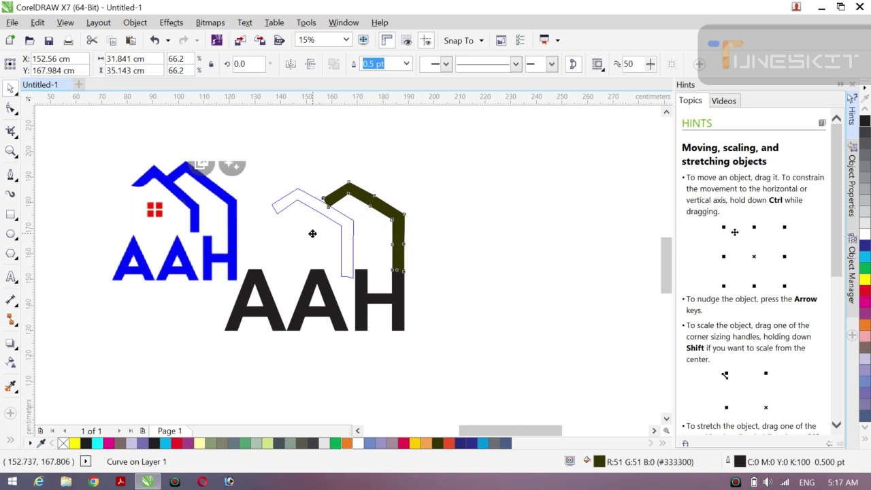
pyautogui.moveTo(313, 233); pyautogui.dragTo(307, 223)
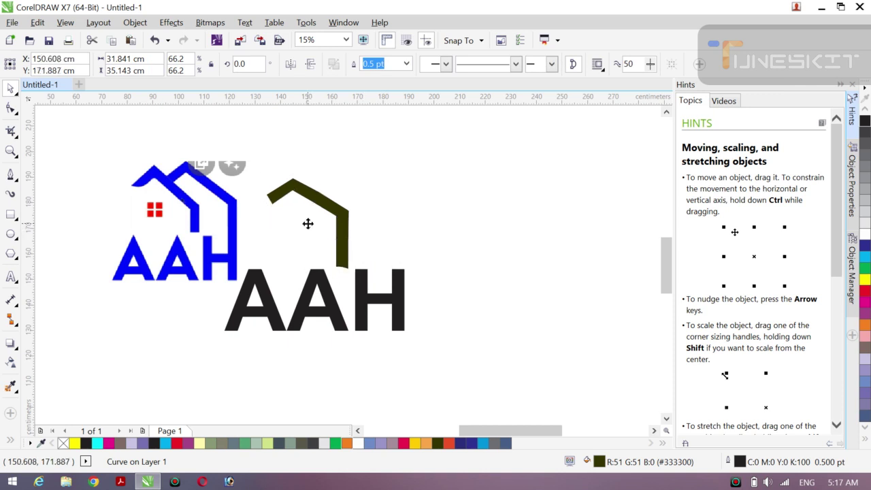
pyautogui.hotkey('ctrl', 'z')
# - Place a copy of the roof shape to the left at about X 149.5 cm, Y 172.4 cm, and scale it from the centre to 60%
pyautogui.moveTo(361, 227); pyautogui.dragTo(305, 222)
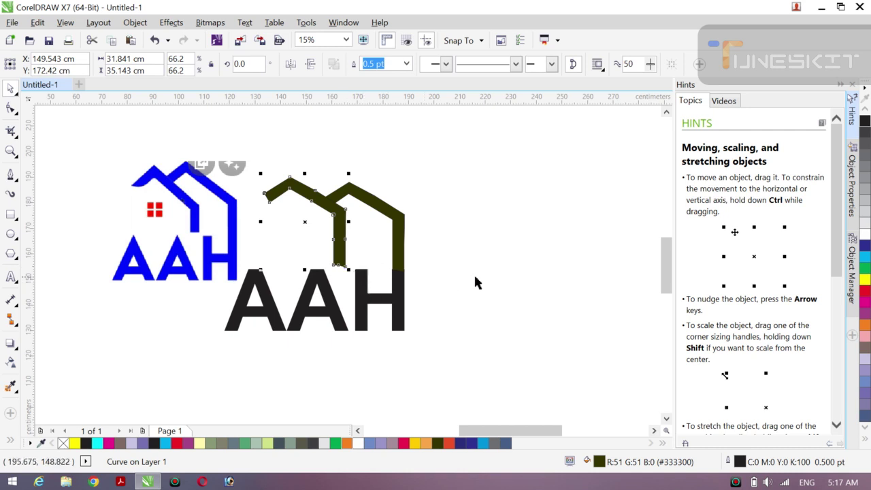
pyautogui.click(418, 289)
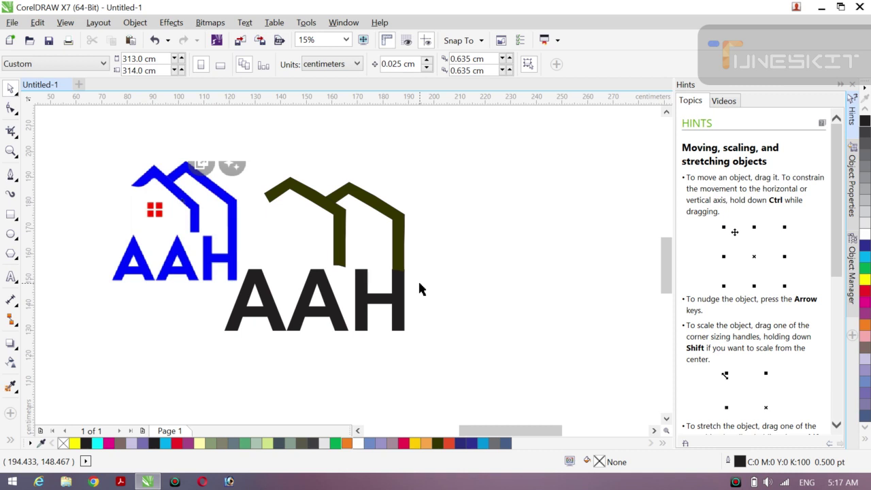
pyautogui.click(341, 262)
pyautogui.moveTo(349, 268); pyautogui.dragTo(344, 265)
pyautogui.click(501, 239)
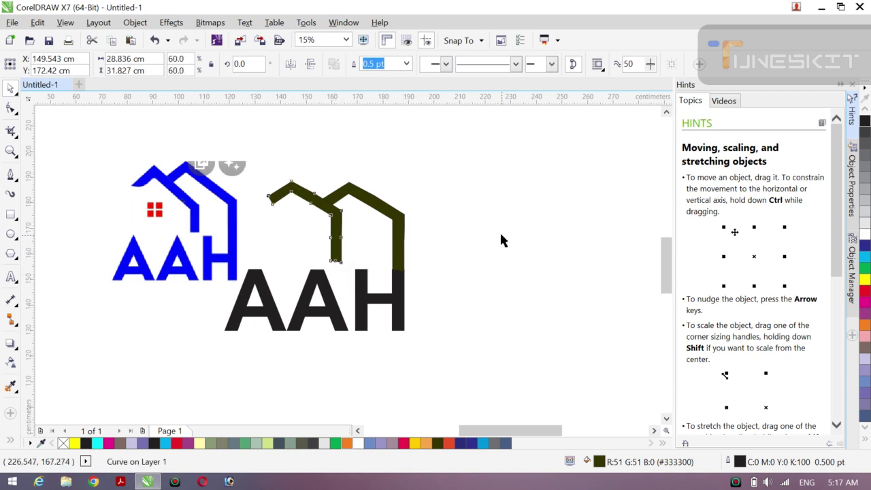
# - Weld the two roof shapes into a single curve
pyautogui.click(340, 247)
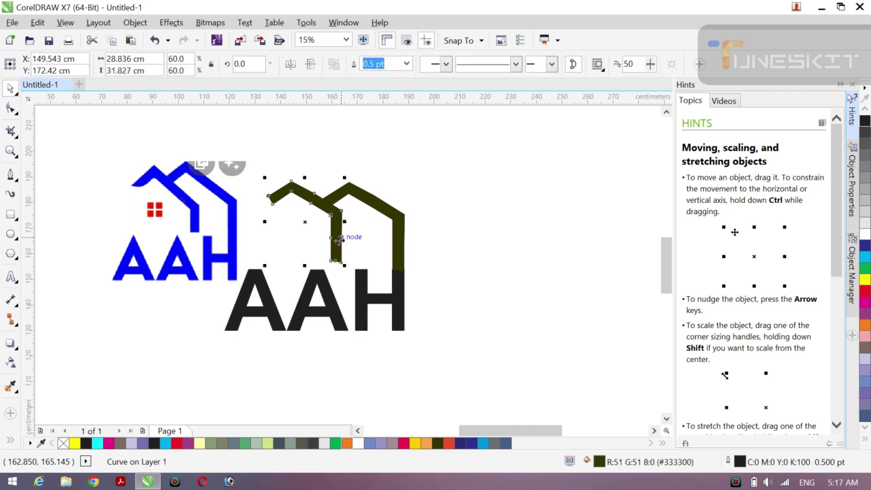
pyautogui.keyDown('shift'); pyautogui.click(386, 212); pyautogui.keyUp('shift')
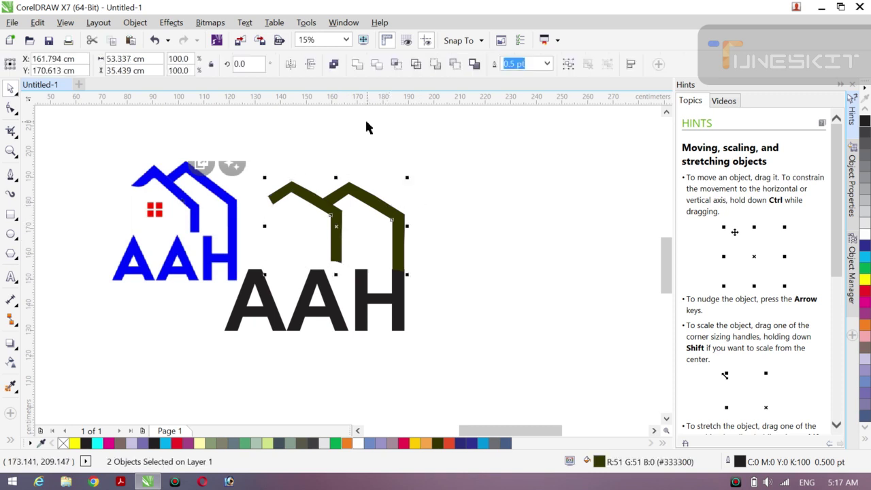
pyautogui.click(359, 65)
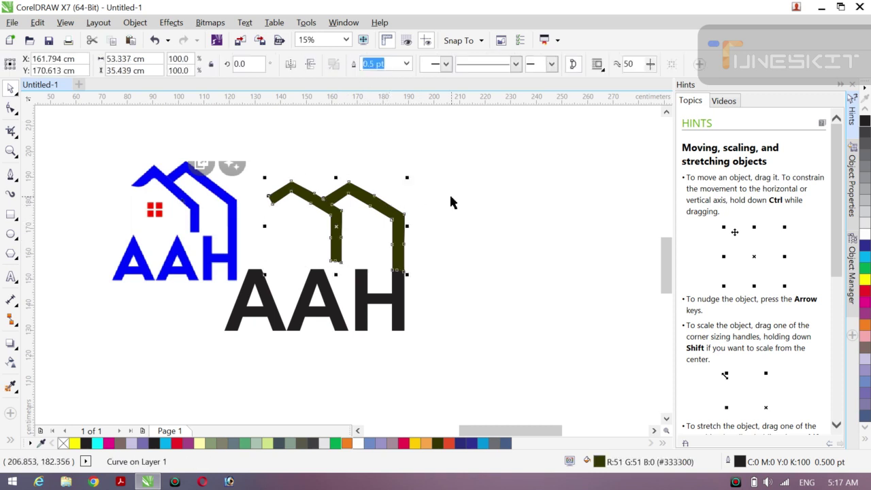
pyautogui.click(490, 212)
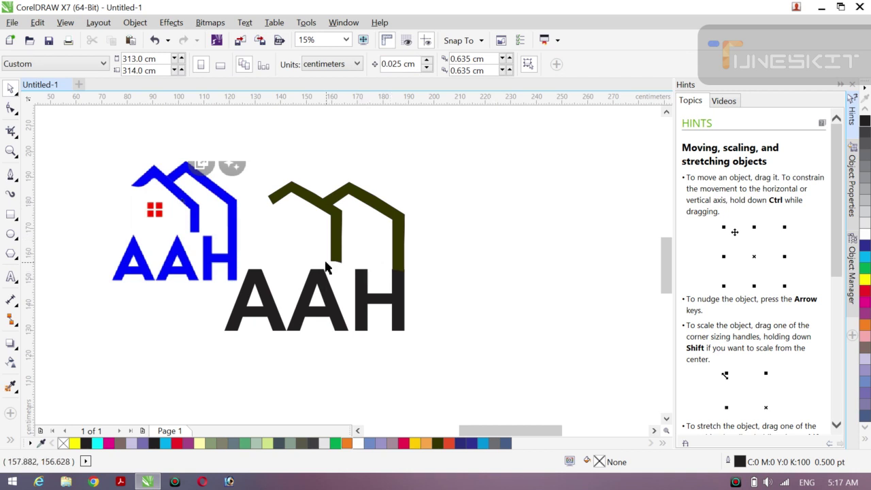
# - Draw a small rectangle about 3.9 by 3.2 cm beneath the left roof for the window
pyautogui.click(10, 216)
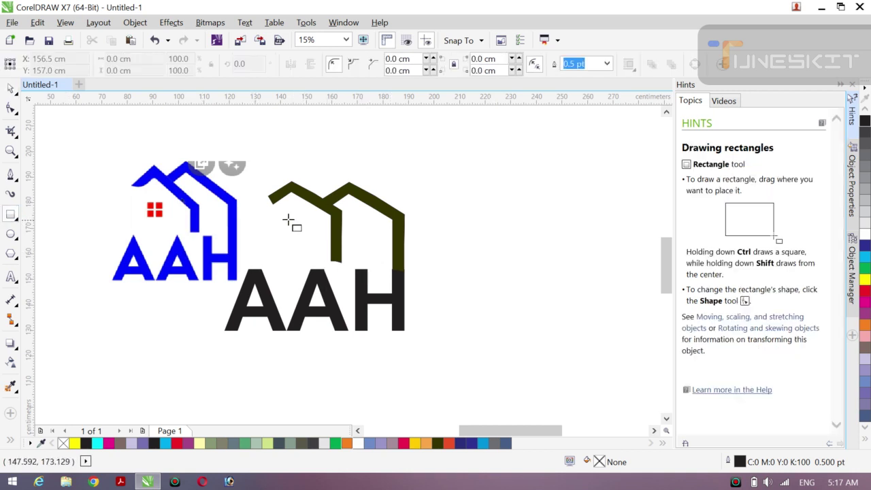
pyautogui.moveTo(278, 220); pyautogui.dragTo(287, 227)
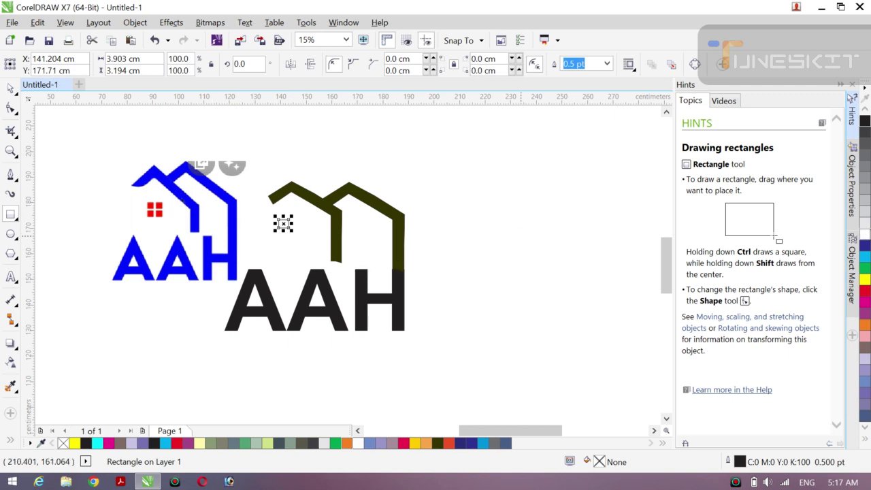
# - Fill the small rectangle red and duplicate it into a two-by-two grid of window panes
pyautogui.click(865, 291)
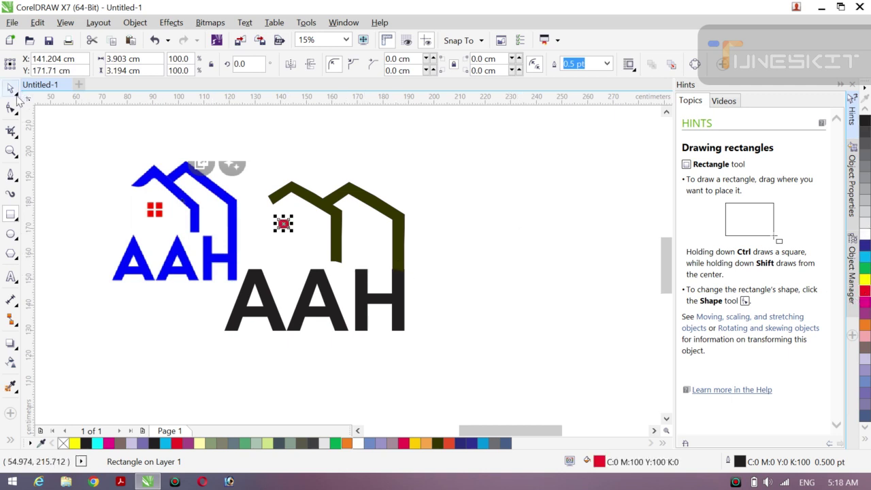
pyautogui.click(10, 89)
pyautogui.moveTo(283, 224)
pyautogui.mouseDown()
pyautogui.moveTo(311, 231)
pyautogui.moveTo(295, 236)
pyautogui.mouseUp()
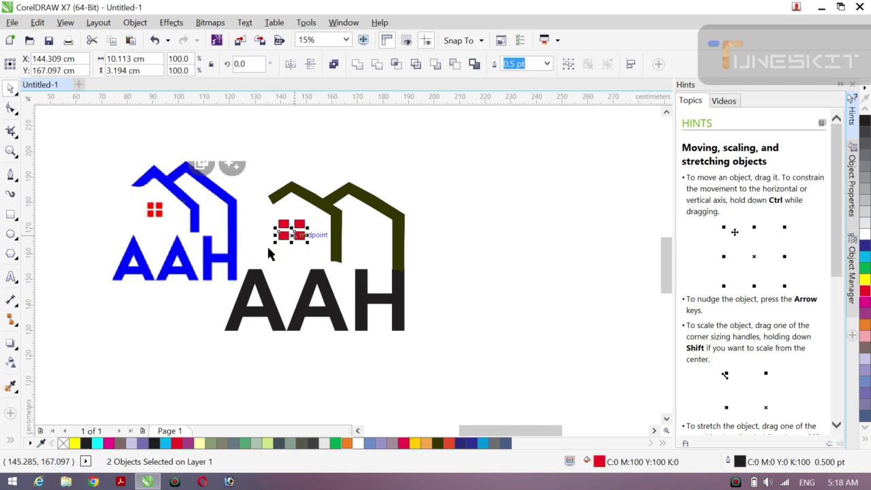
pyautogui.click(240, 246)
pyautogui.moveTo(265, 211); pyautogui.dragTo(315, 251)
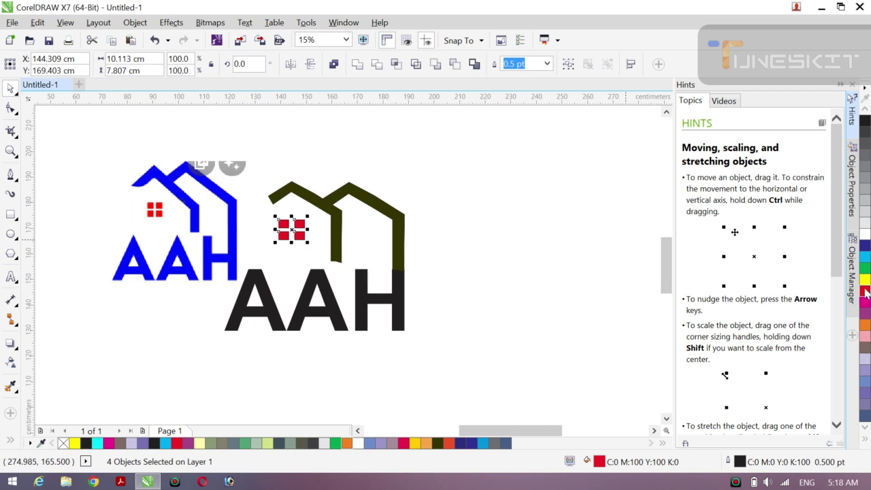
pyautogui.click(639, 258)
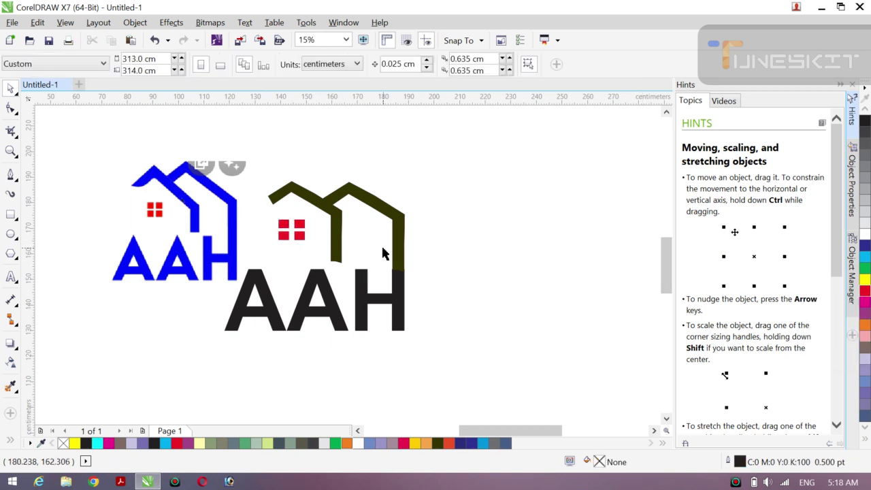
# - Fill the welded roof curve and the AAH lettering with dark blue, C:100 M:100 Y:0 K:0
pyautogui.click(338, 256)
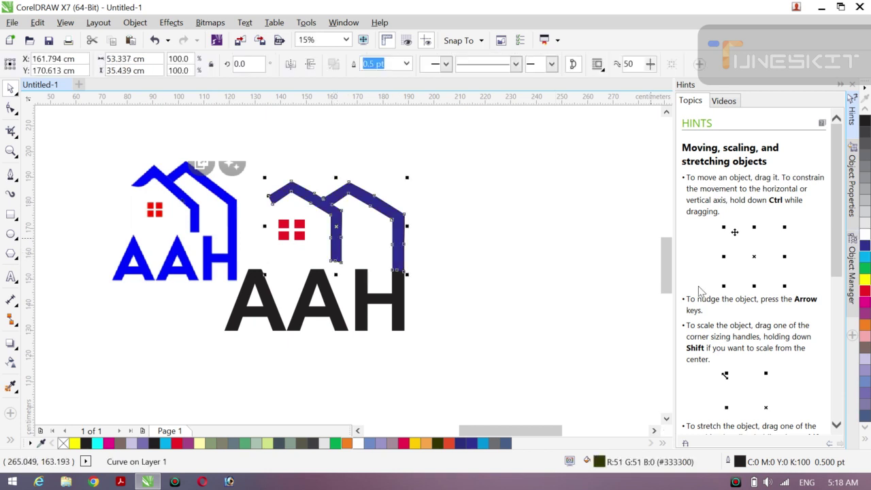
pyautogui.click(494, 296)
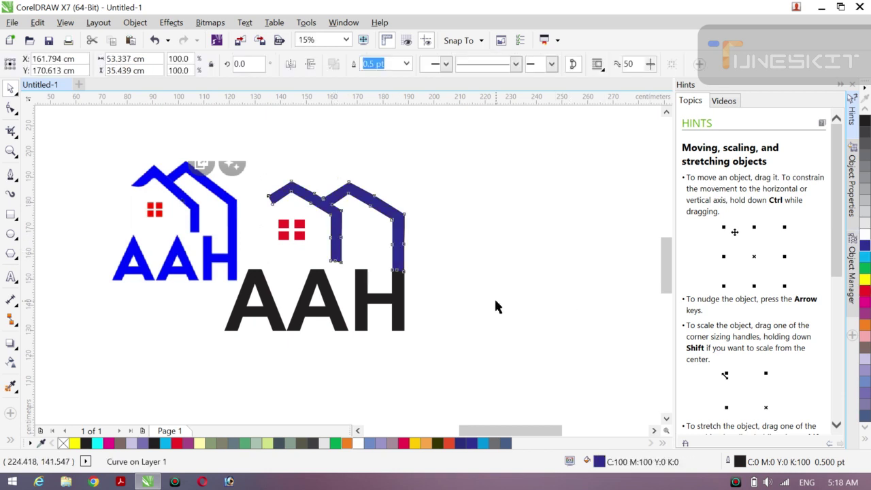
pyautogui.click(361, 326)
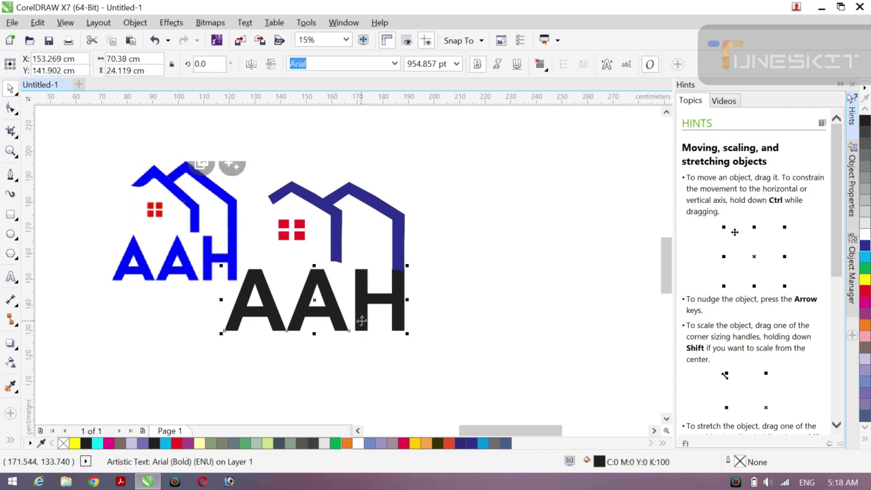
pyautogui.click(864, 246)
pyautogui.click(529, 257)
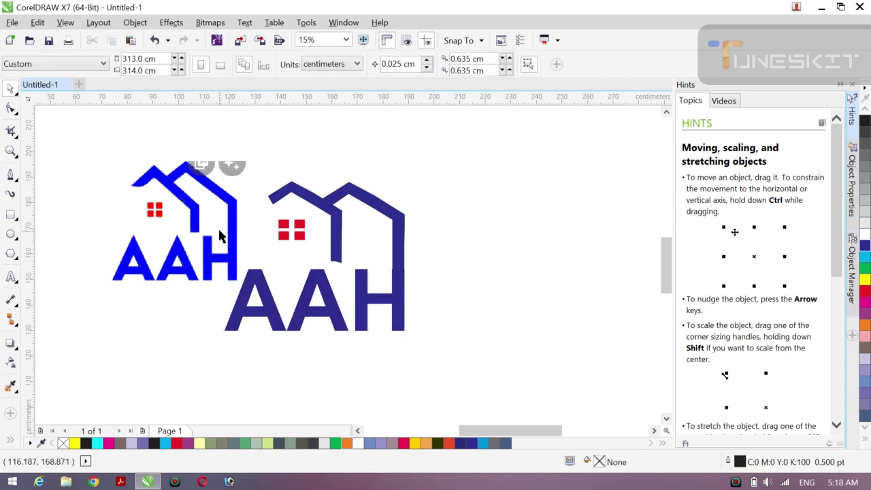
# - Delete the reference logo image
pyautogui.click(208, 260)
pyautogui.press('Delete')
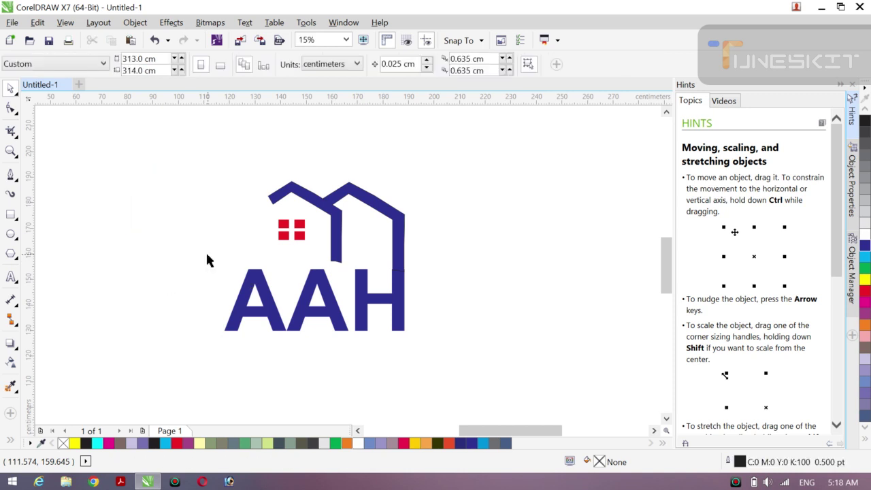
# - Group the roof, window panes and lettering, and enlarge the group from its centre to about 133 by 111 cm
pyautogui.moveTo(179, 162); pyautogui.dragTo(422, 361)
pyautogui.hotkey('ctrl', 'g')
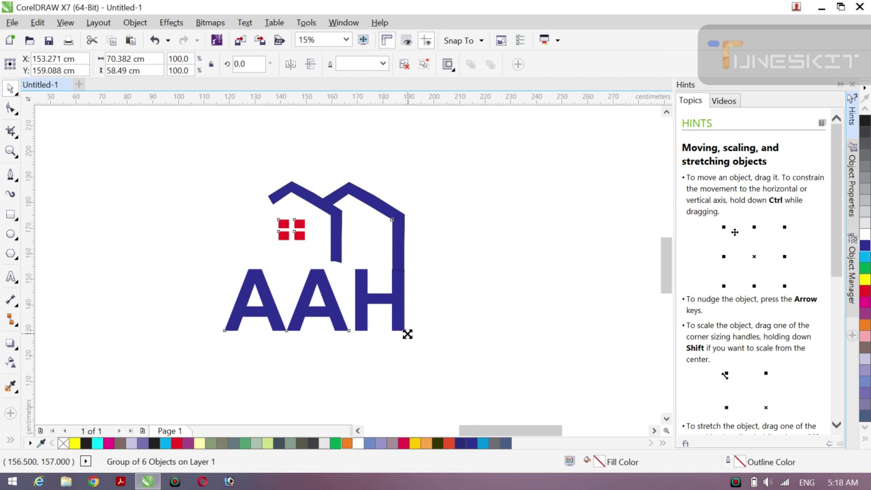
pyautogui.moveTo(407, 334); pyautogui.dragTo(488, 399)
pyautogui.click(587, 361)
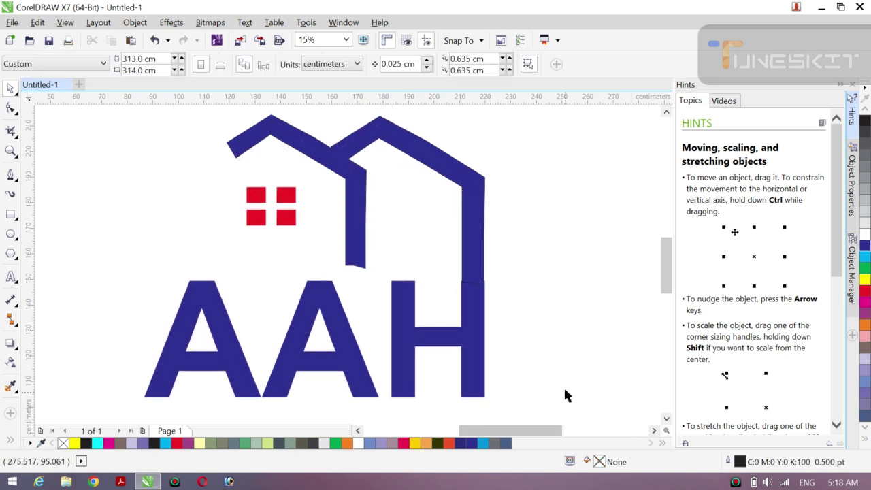
# - Examine the joint where the roof's right leg meets the H's right stem
pyautogui.press('z')
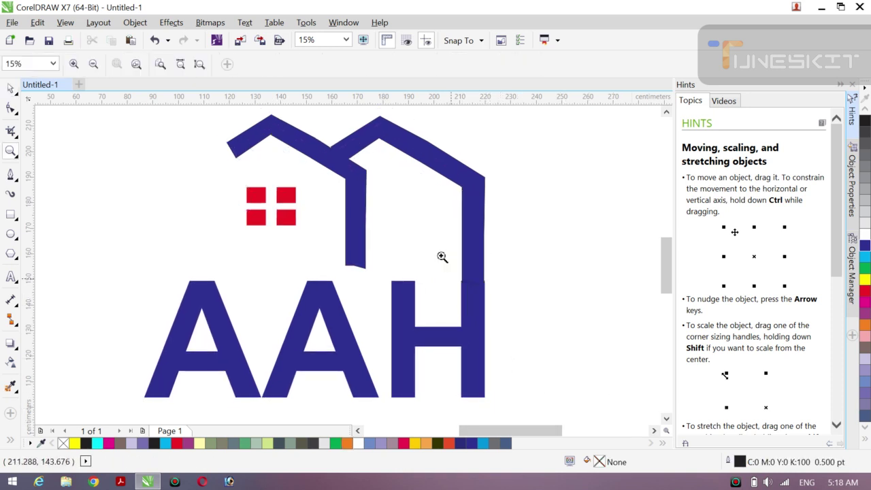
pyautogui.moveTo(450, 261); pyautogui.dragTo(507, 306)
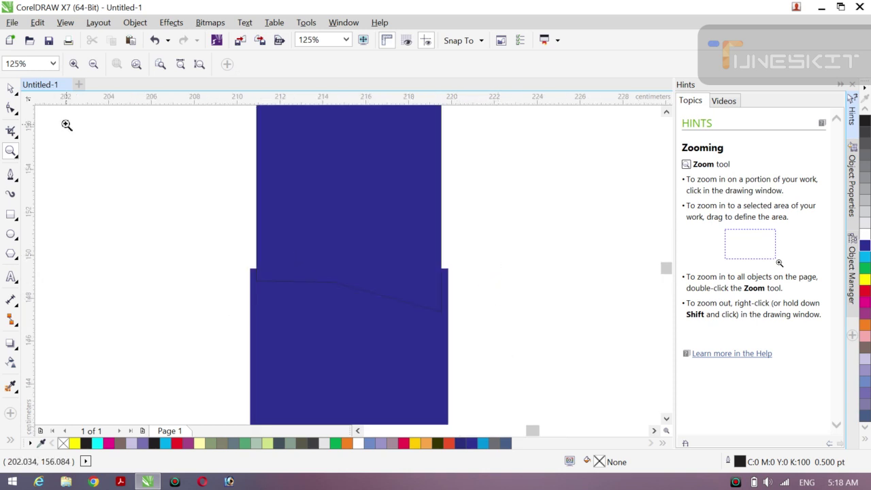
pyautogui.click(18, 95)
pyautogui.click(42, 86)
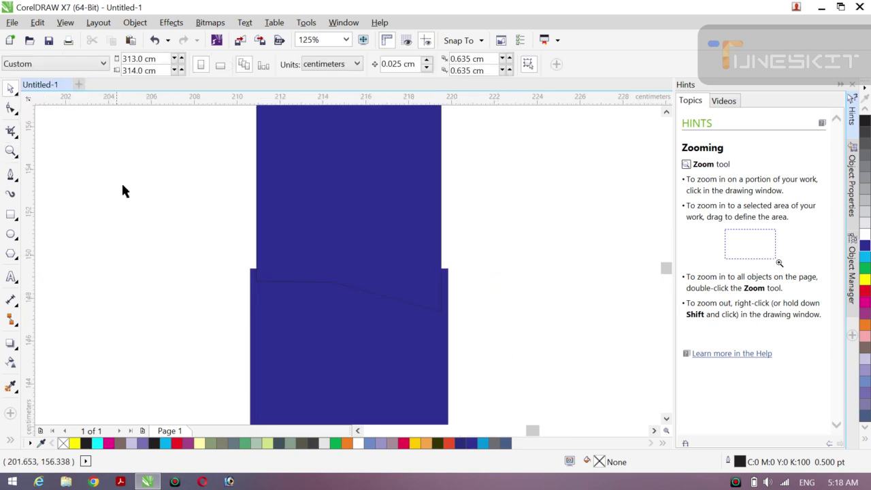
pyautogui.click(438, 227)
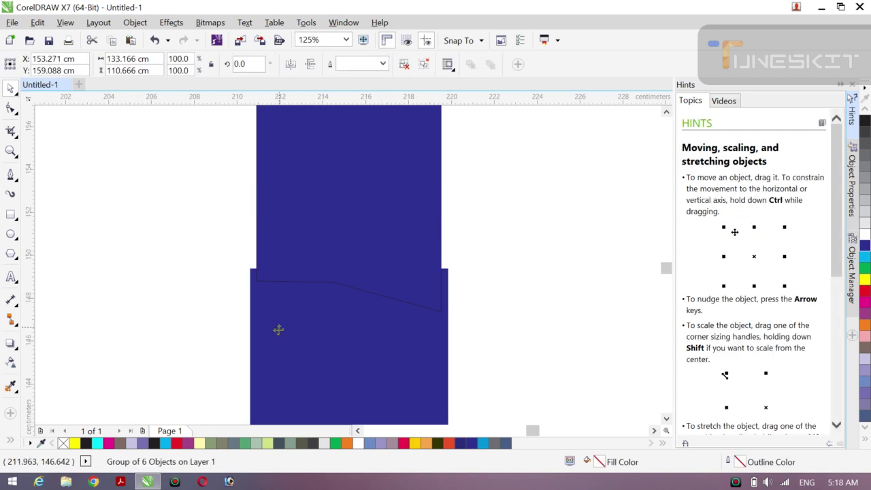
pyautogui.click(272, 375)
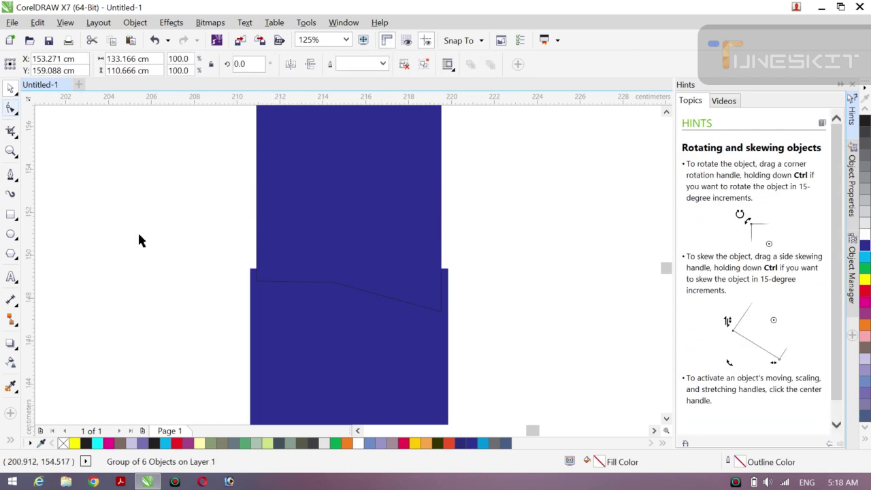
pyautogui.moveTo(283, 342); pyautogui.dragTo(276, 342)
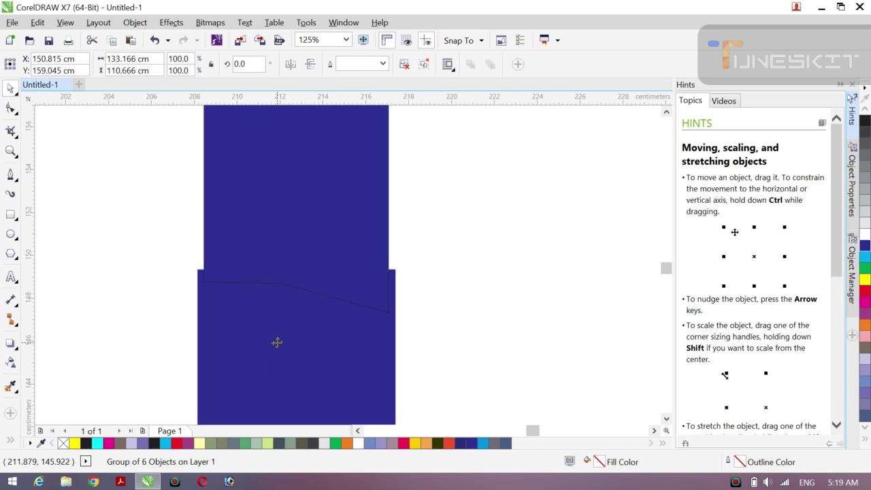
pyautogui.hotkey('ctrl', 'z')
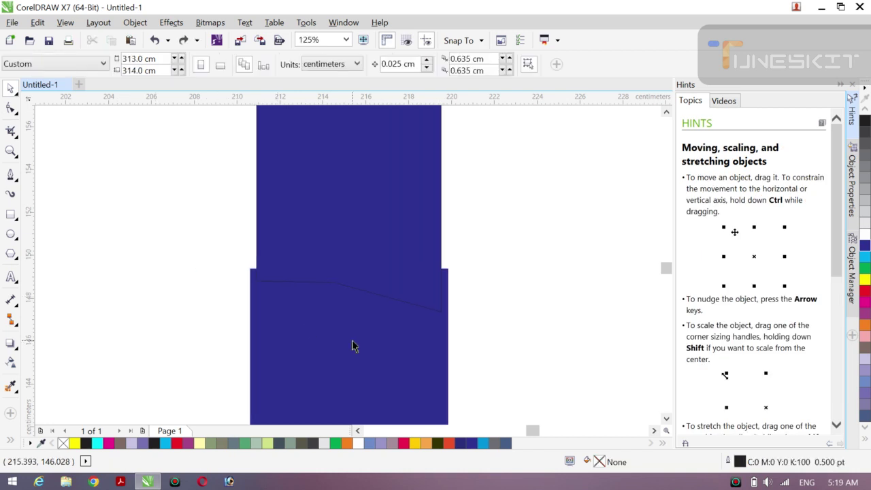
# - Ungroup the logo into separate roof, window and lettering objects
pyautogui.rightClick(352, 345)
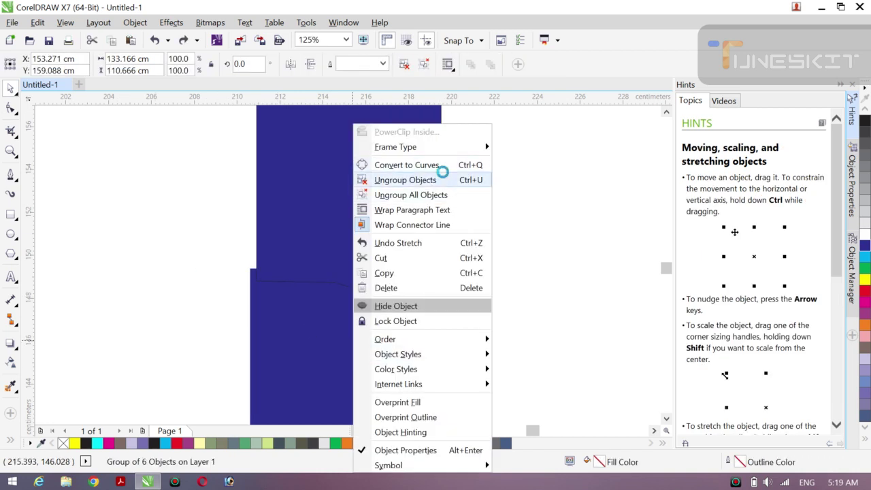
pyautogui.click(439, 178)
pyautogui.click(309, 341)
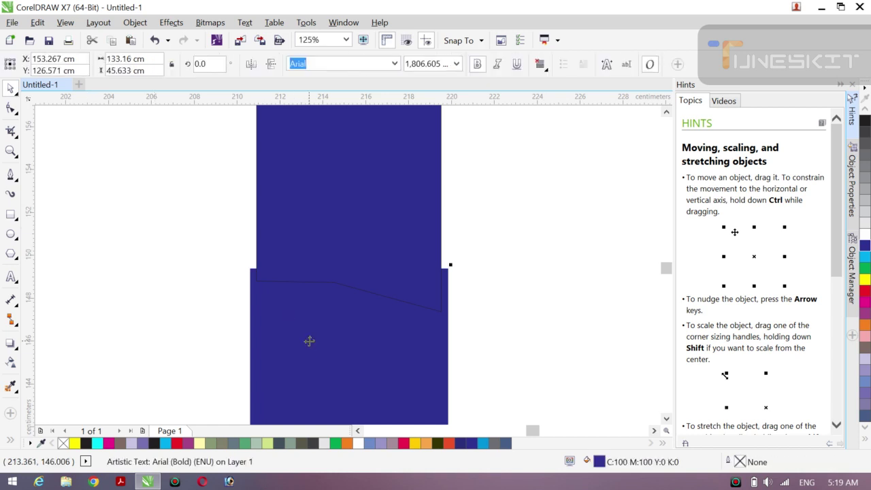
# - Align the bottom corner nodes of the roof's right leg with the H stem's edges and remove the node between them
pyautogui.click(359, 216)
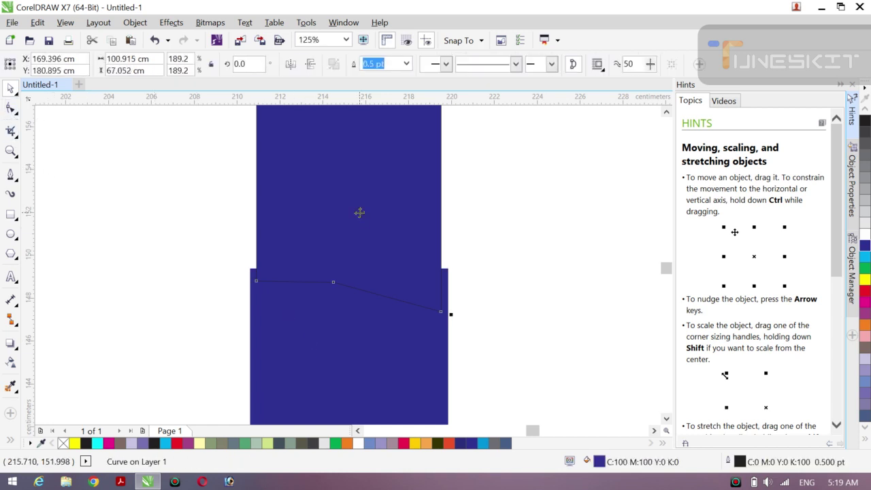
pyautogui.click(11, 109)
pyautogui.moveTo(256, 282); pyautogui.dragTo(250, 275)
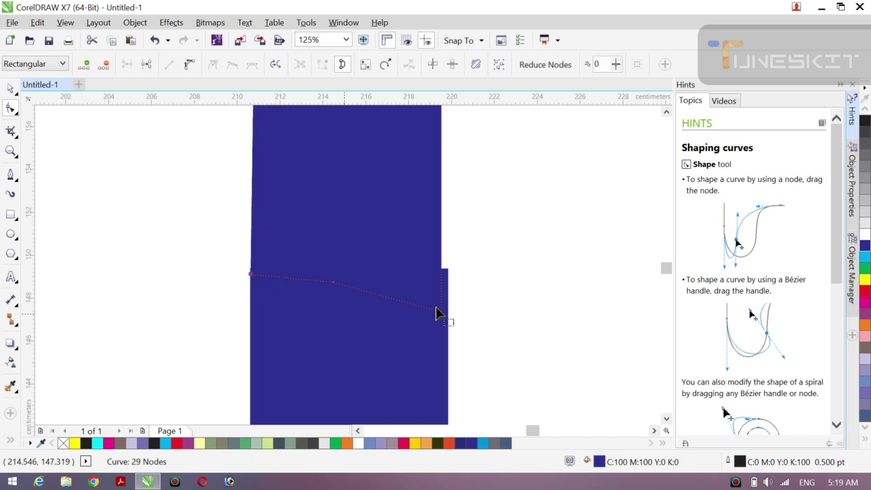
pyautogui.moveTo(441, 315); pyautogui.dragTo(447, 286)
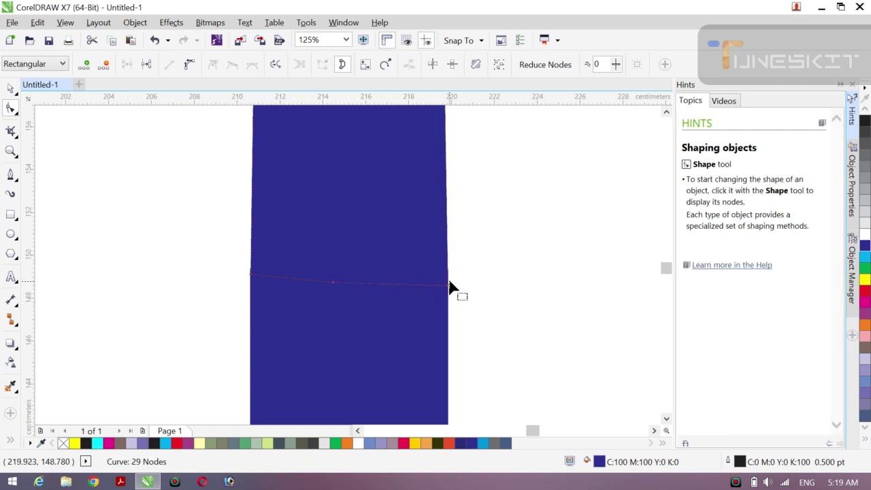
pyautogui.moveTo(448, 291); pyautogui.dragTo(453, 287)
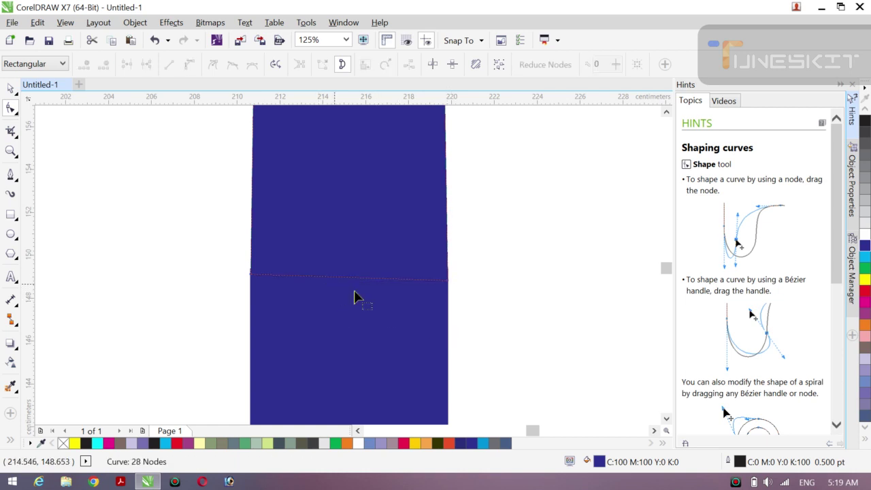
# - Set the roof curve's outline width to None
pyautogui.press('z')
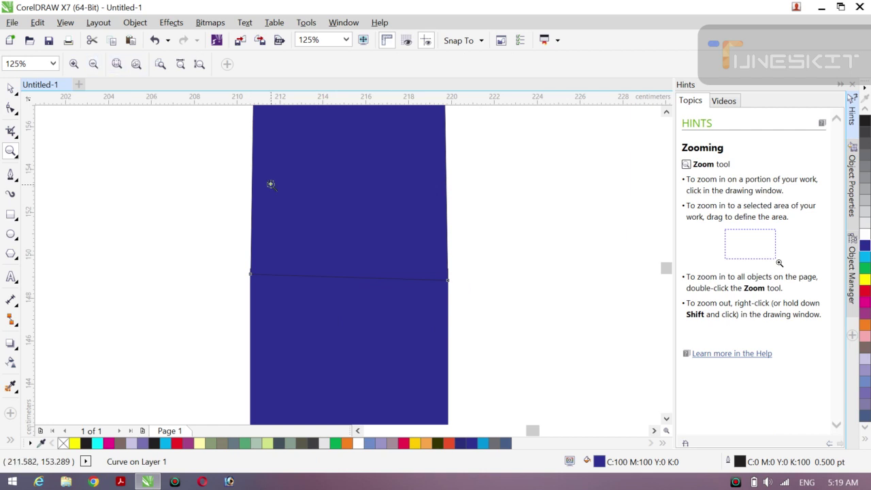
pyautogui.click(93, 64)
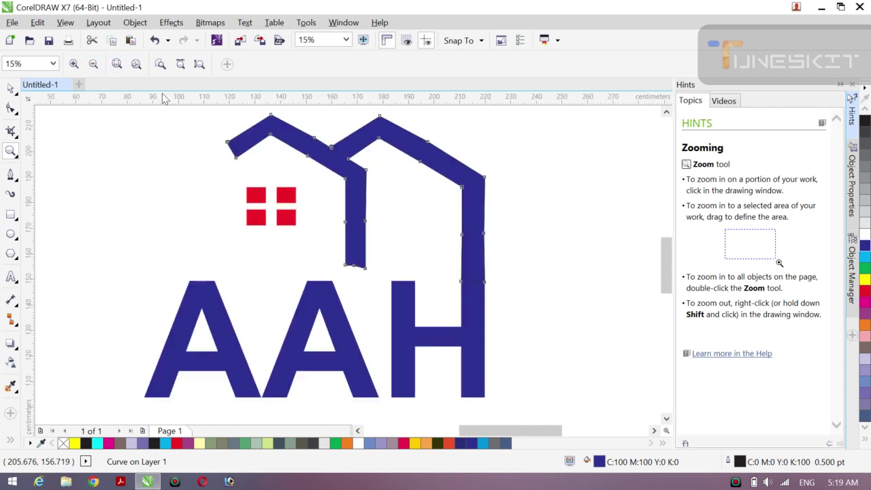
pyautogui.click(10, 89)
pyautogui.click(100, 141)
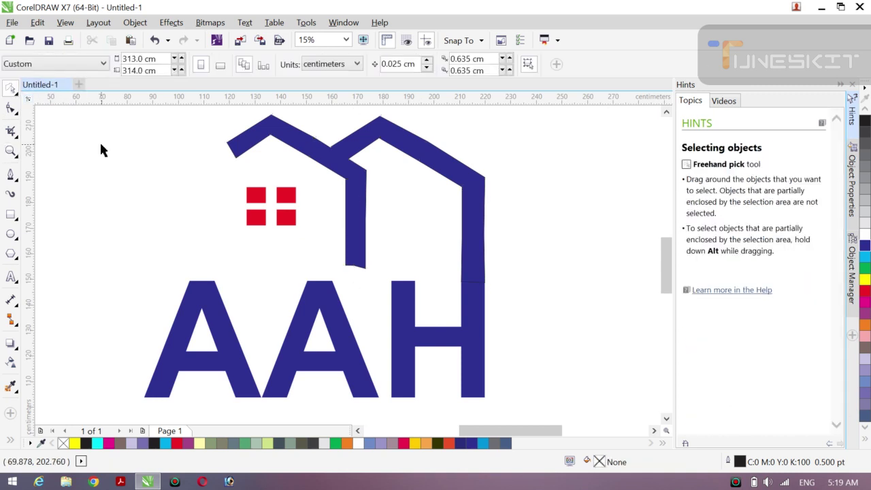
pyautogui.click(481, 284)
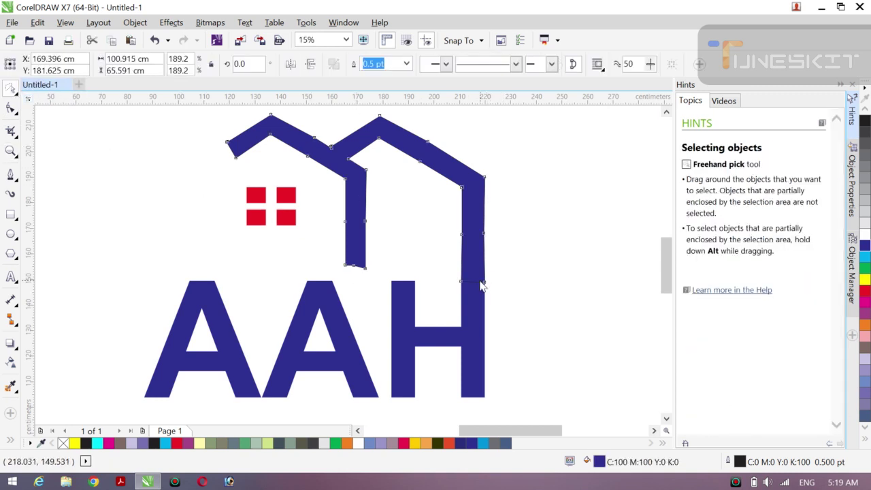
pyautogui.click(406, 66)
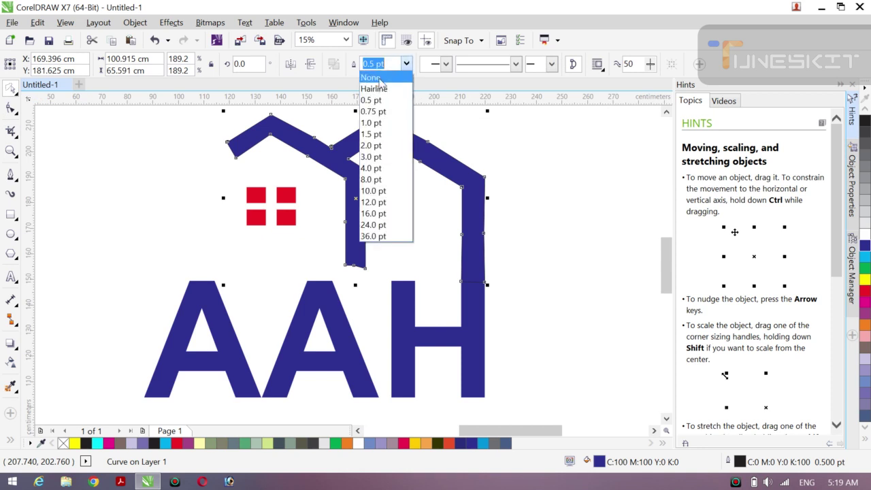
pyautogui.click(380, 79)
pyautogui.click(623, 266)
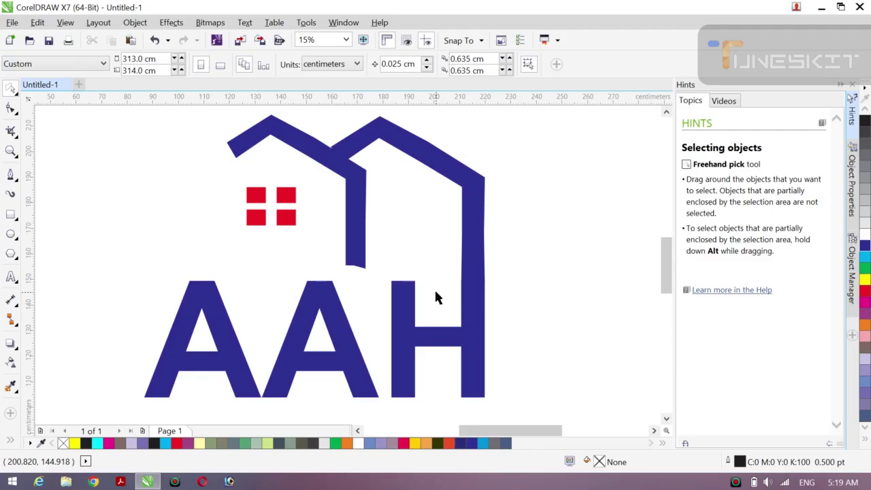
pyautogui.click(735, 483)
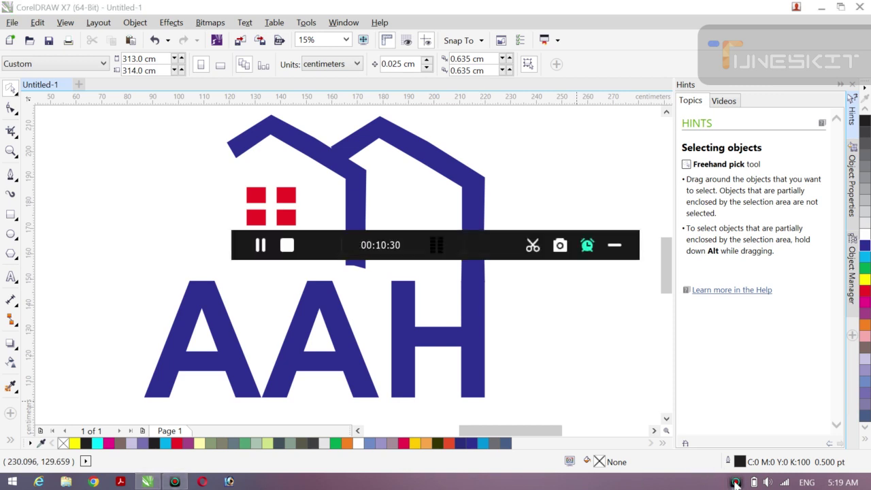